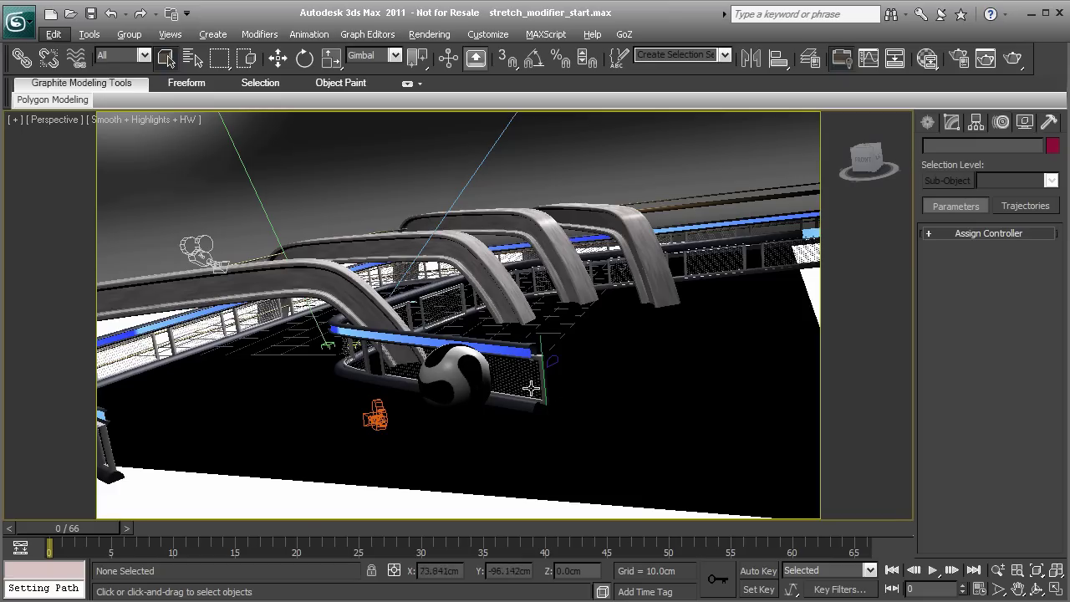
- Apply a Stretch modifier to the soccer ball and set its Amplify to -10
left_click(456, 380)
left_click_drag(97, 528, 58, 500)
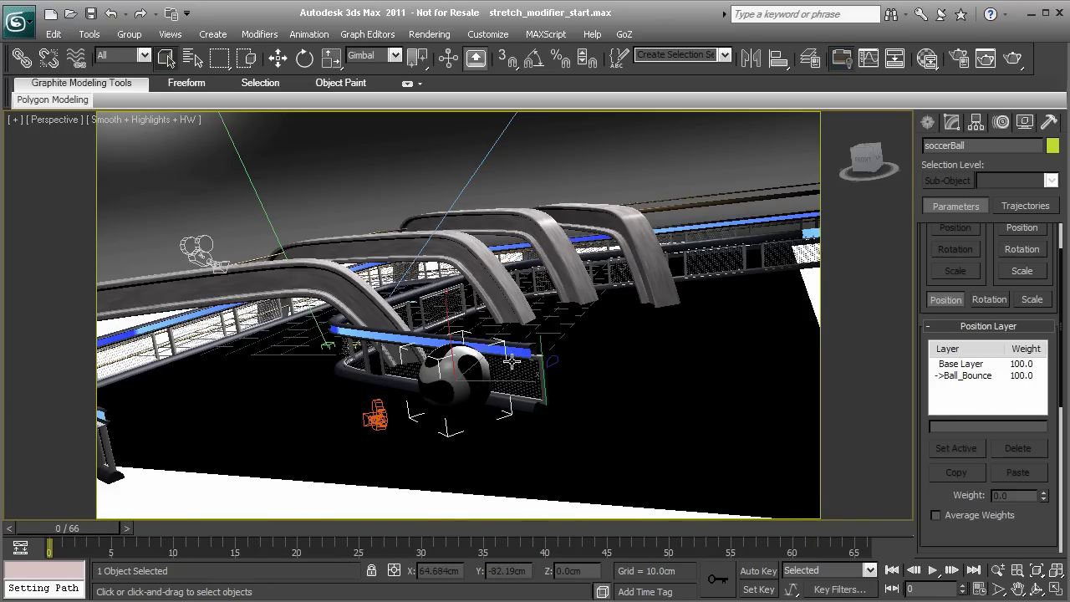
middle_click_drag(493, 377, 905, 124, "alt")
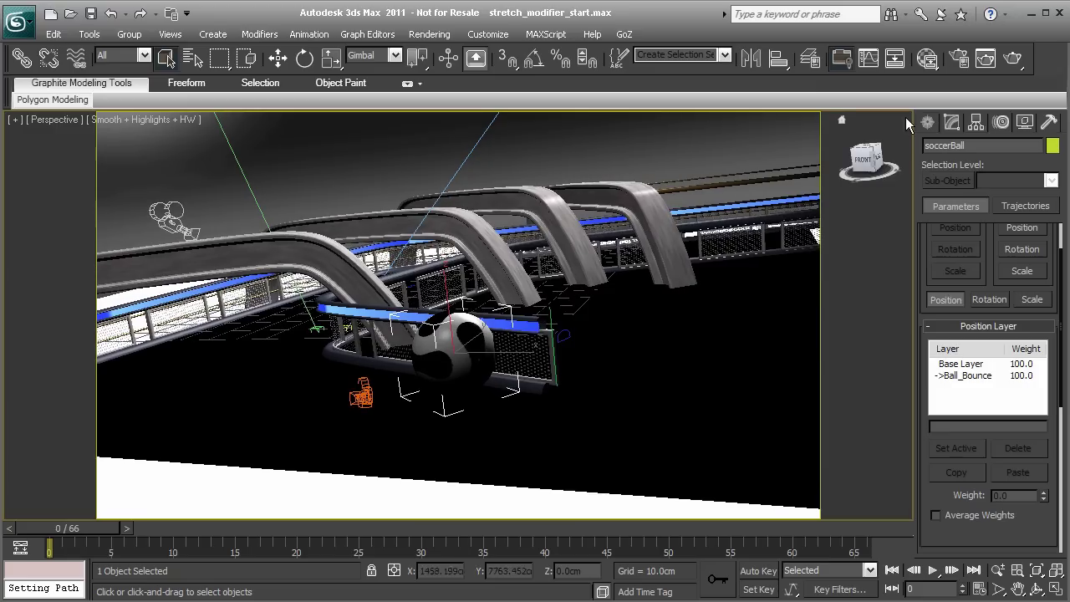
left_click(951, 122)
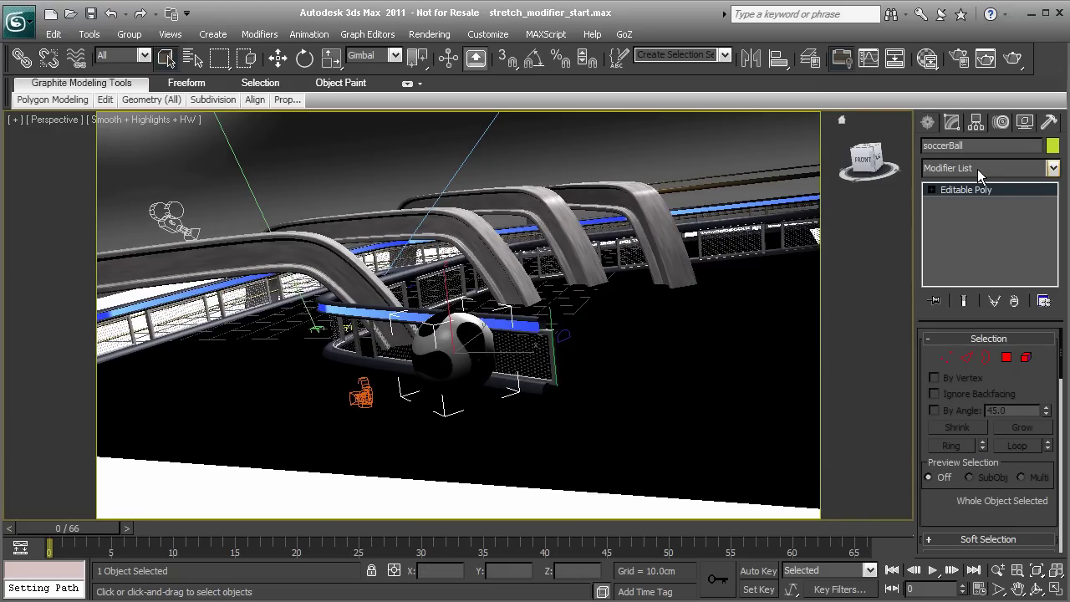
left_click(978, 169)
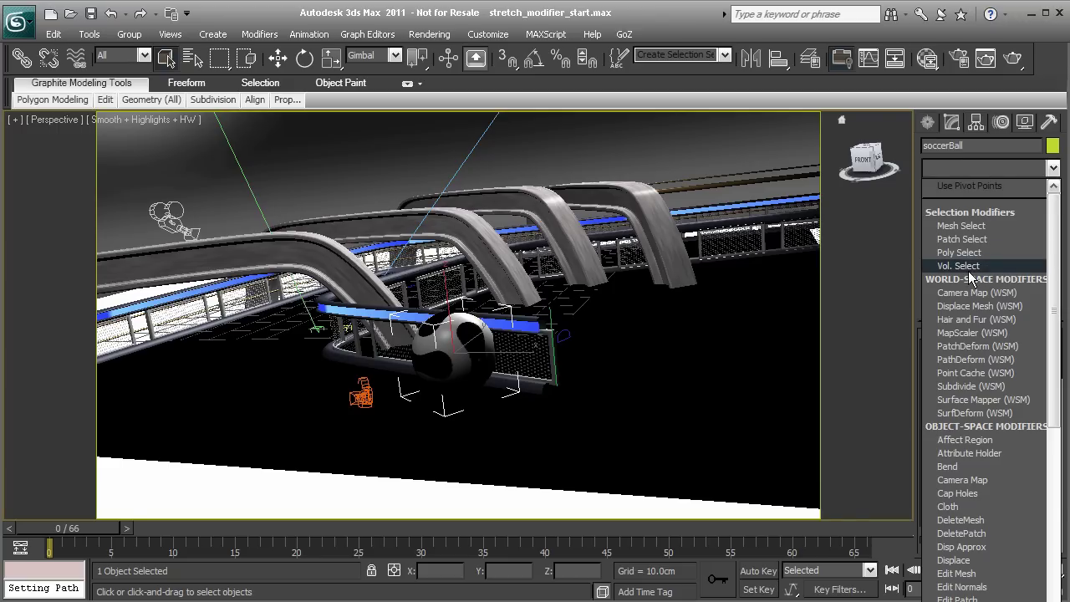
scroll(970, 277, "down", 20)
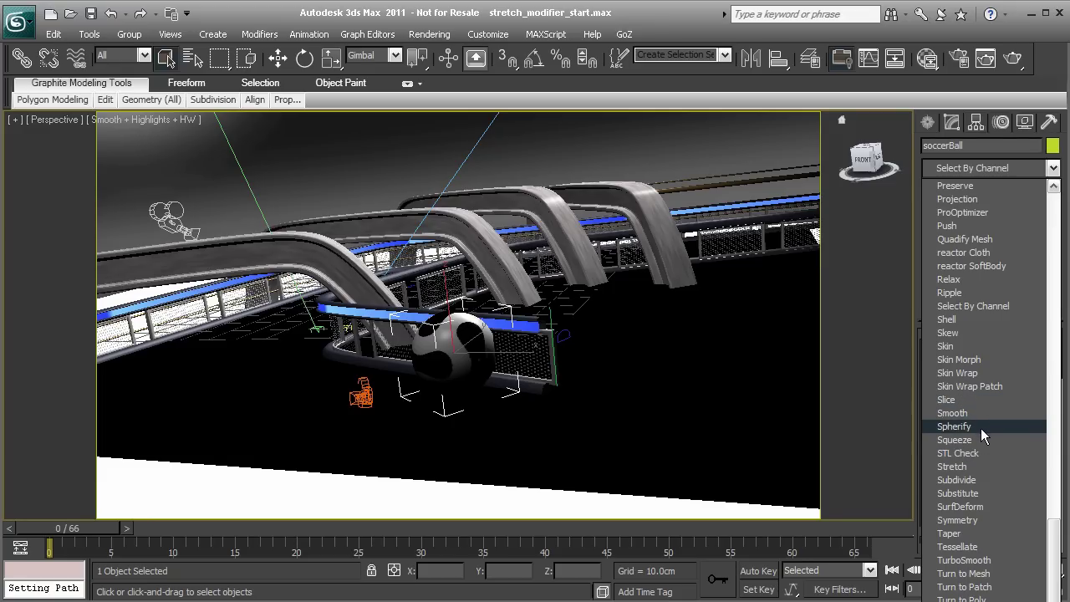
left_click(942, 468)
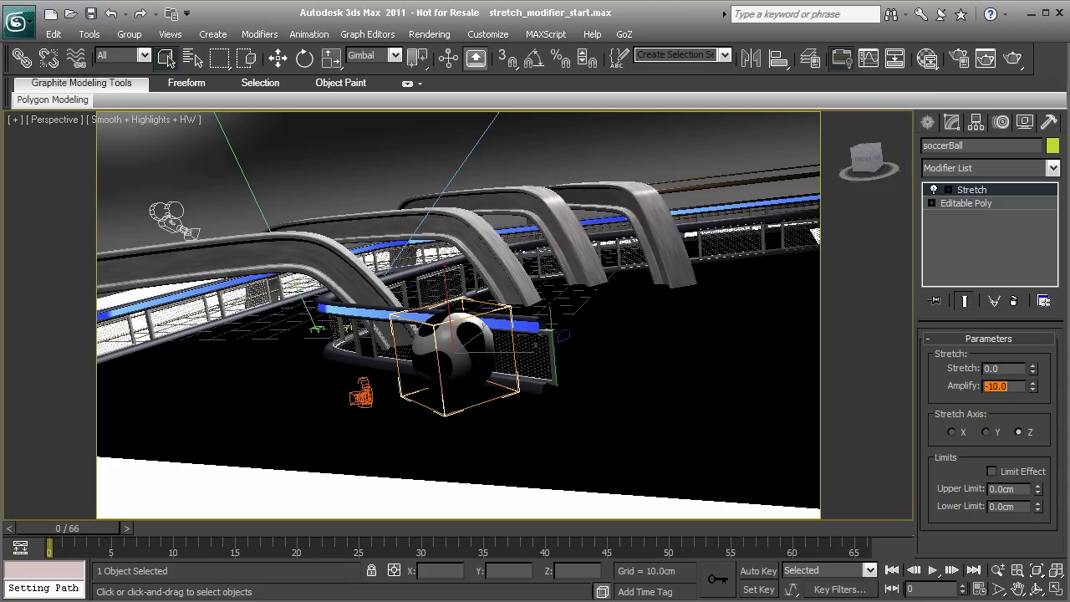
- Try stretching and squashing the ball along the Z axis with different Stretch values, and reset the amount to 0
middle_click_drag(517, 410, 543, 403, "alt")
scroll(529, 403, "up", 4)
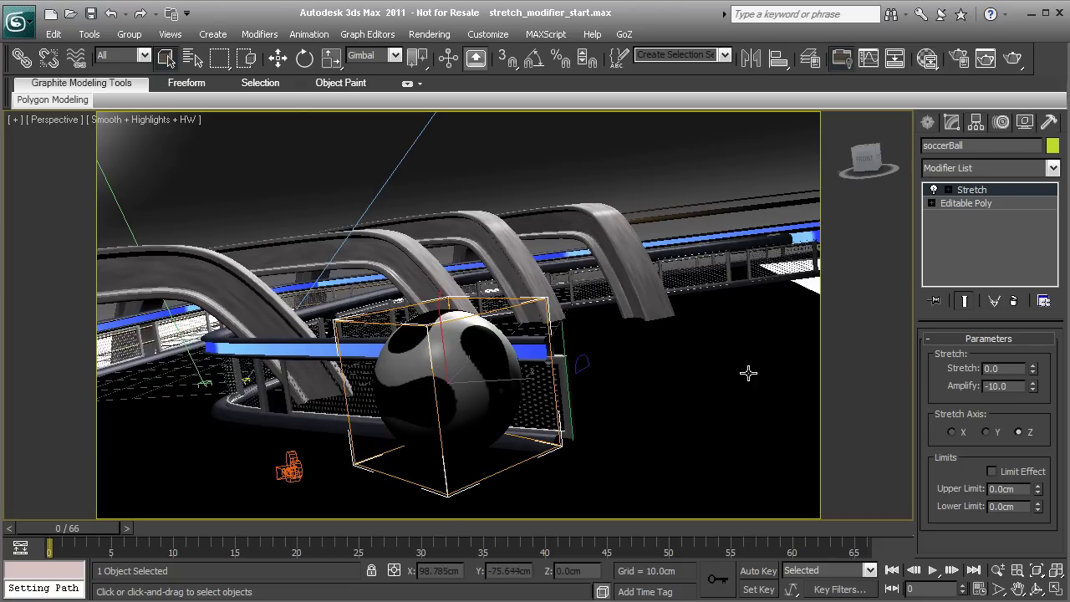
left_click_drag(1034, 366, 1034, 351)
right_click(1033, 367)
middle_click_drag(762, 393, 616, 394, "alt")
key("ctrl+z")
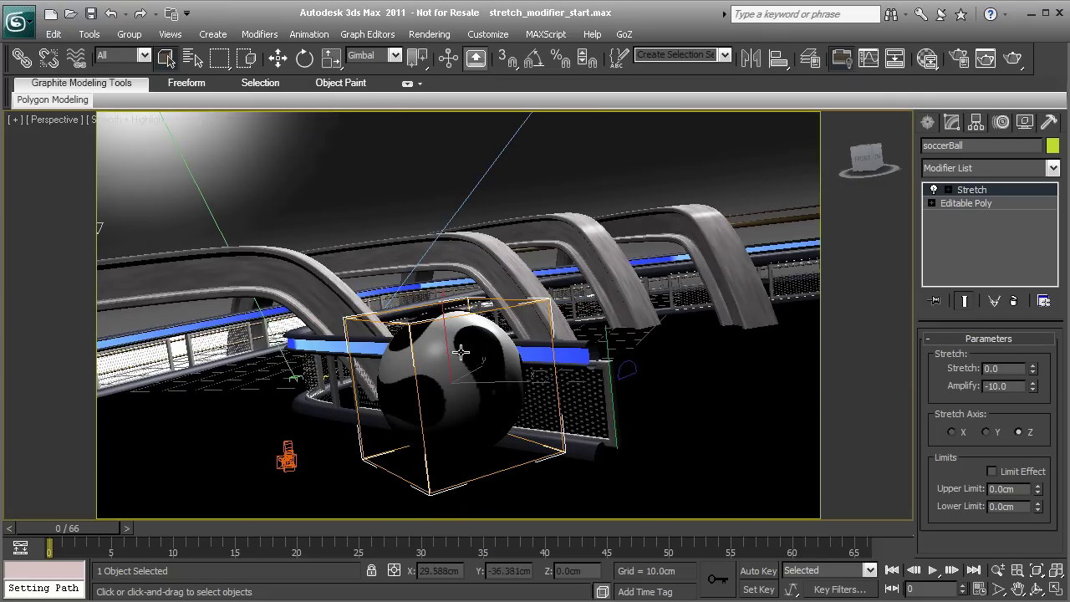
key("shift+z")
mouse_move(1034, 372)
left_mouse_down()
mouse_move(1030, 359)
mouse_move(1028, 377)
left_mouse_up()
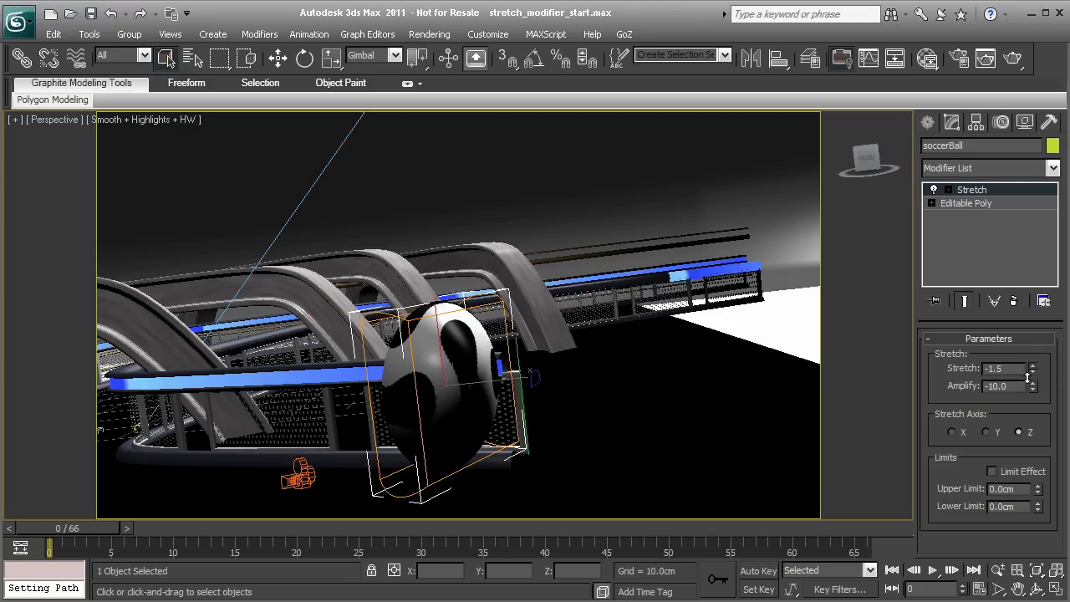
right_click(1031, 373)
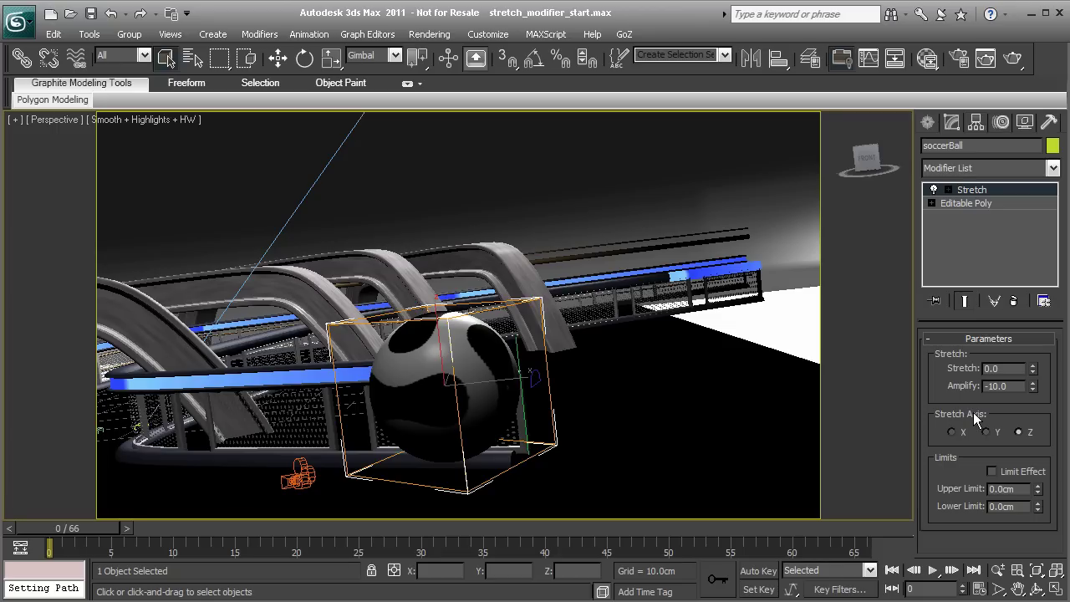
- Switch the stretch axis to Y, test a Stretch of -1.0 on the ball, and undo the test value
left_click(987, 432)
mouse_move(1032, 370)
left_mouse_down()
mouse_move(1031, 355)
mouse_move(1032, 372)
left_mouse_up()
key("ctrl+z")
middle_click_drag(382, 394, 470, 360)
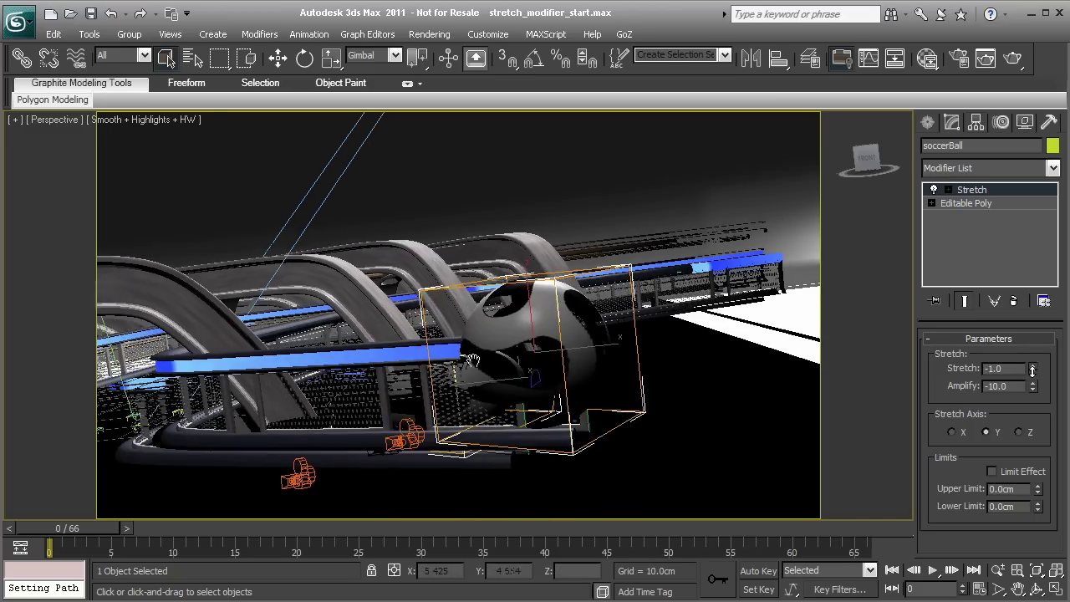
key("ctrl+z")
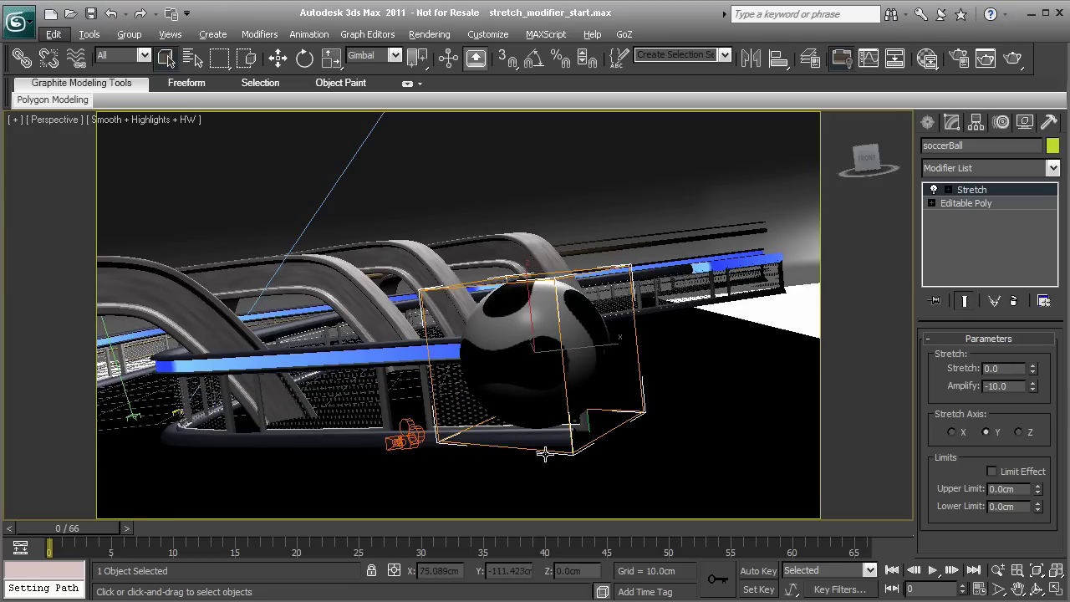
- Enable Auto Key and go to frame 14, where the ball makes its first impact
left_click(757, 569)
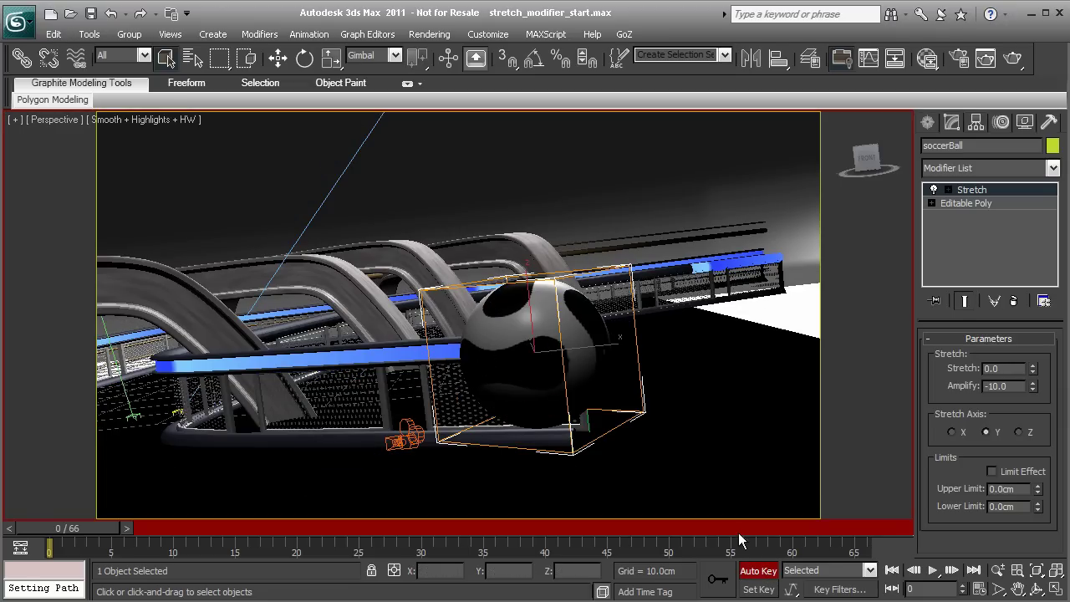
middle_click_drag(395, 384, 488, 352)
left_click_drag(81, 532, 243, 536)
middle_click_drag(179, 446, 648, 367)
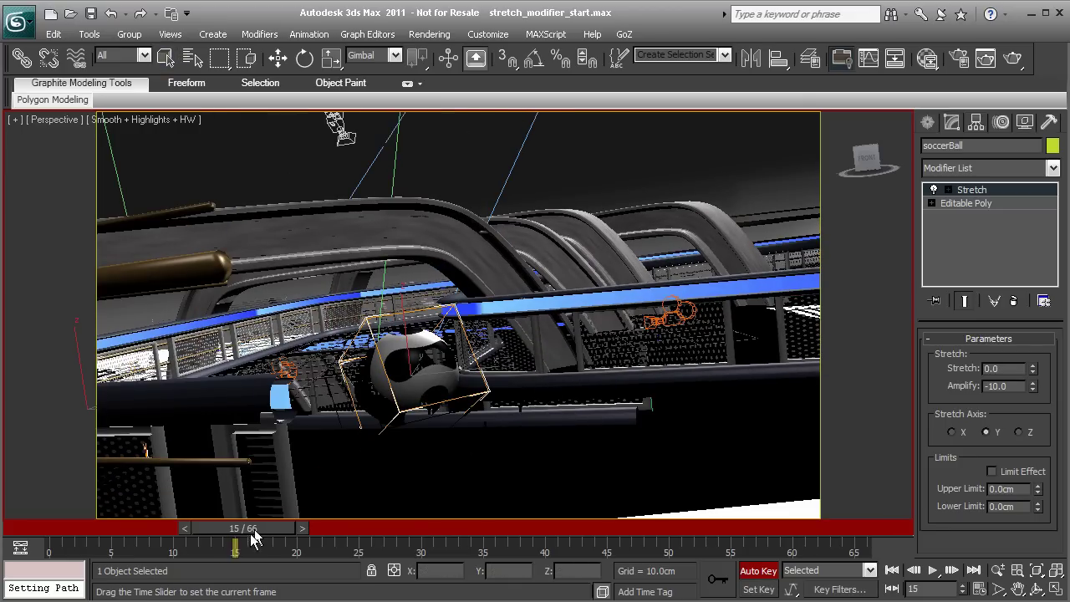
key("comma")
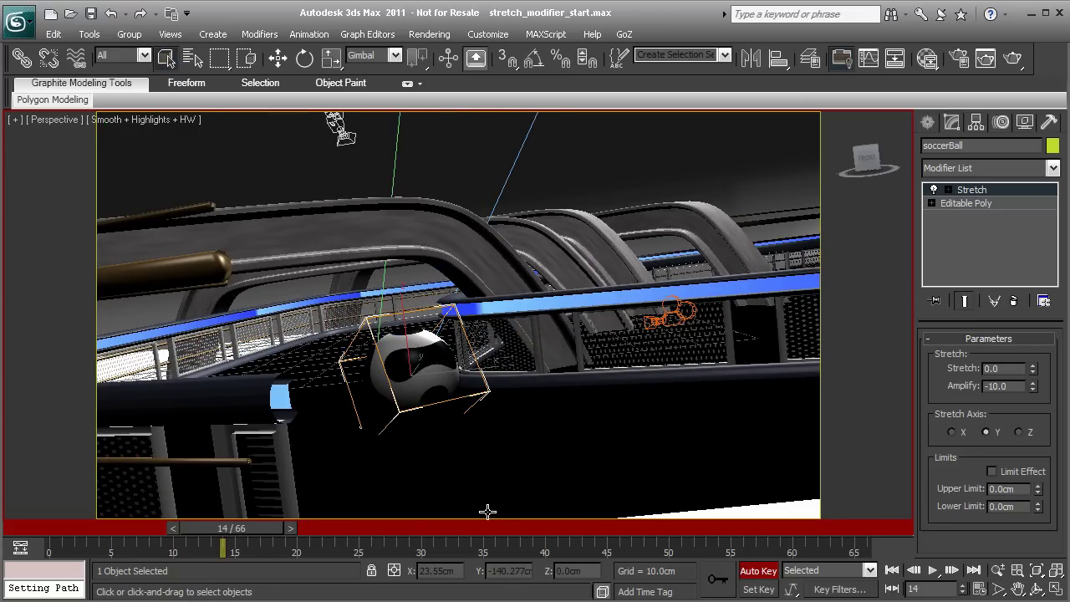
mouse_move(242, 527)
left_mouse_down()
mouse_move(280, 527)
mouse_move(258, 527)
left_mouse_up()
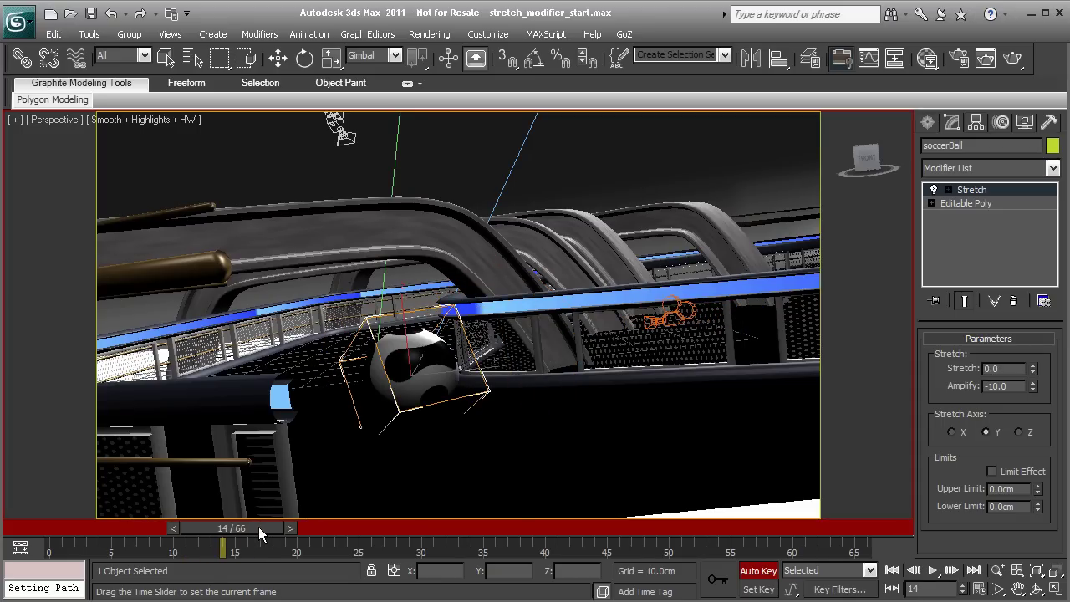
- Squash the ball at frame 14 by keying its Stretch at -0.7
scroll(413, 443, "up", 4)
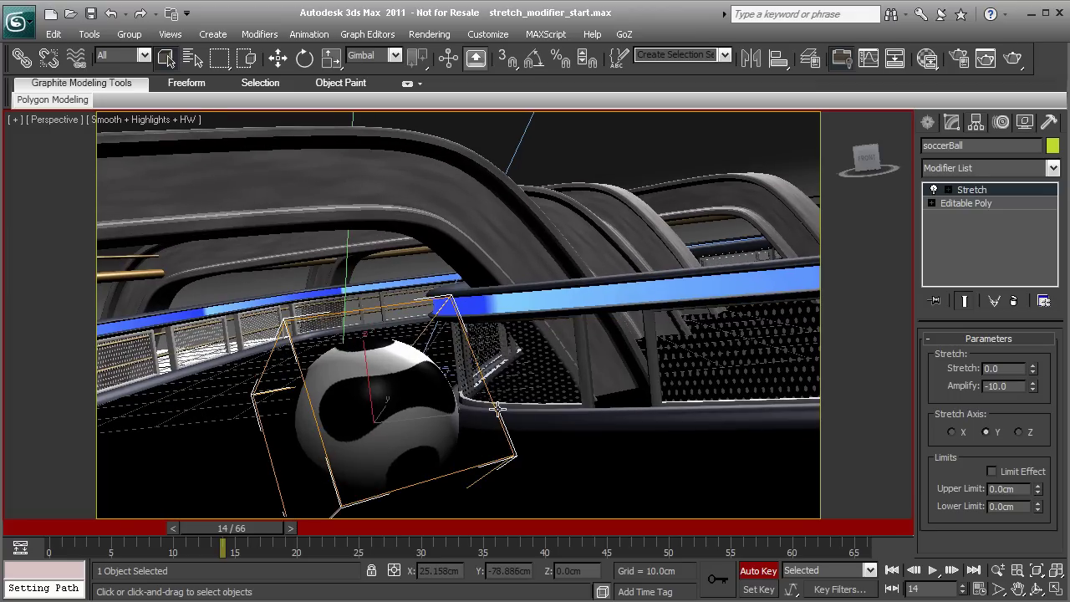
middle_click_drag(452, 407, 590, 330)
scroll(538, 290, "down", 2)
middle_click_drag(534, 291, 545, 313, "alt")
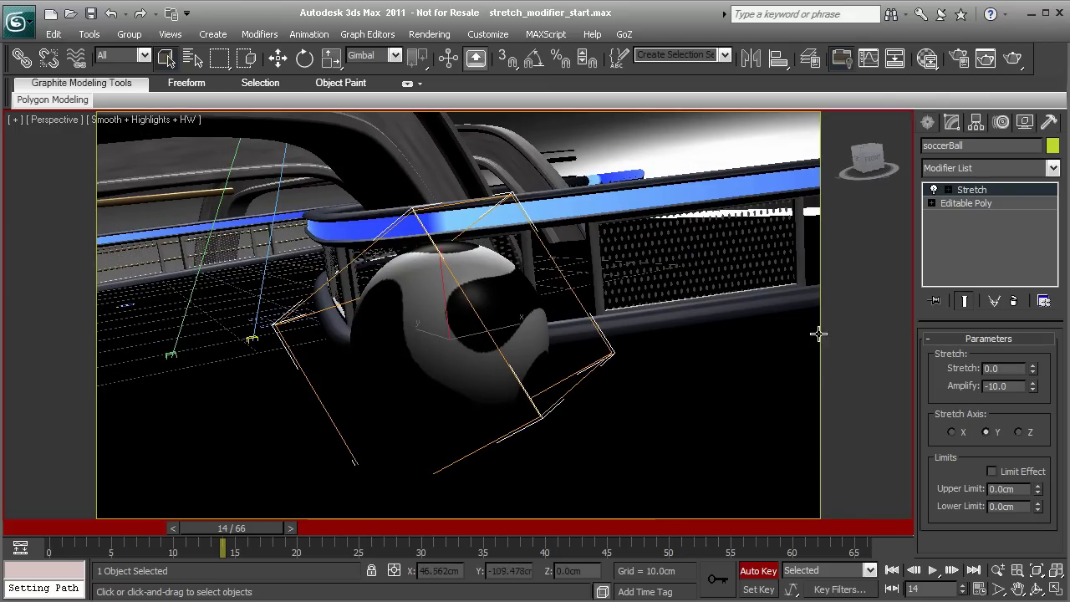
left_click_drag(1033, 367, 1030, 370)
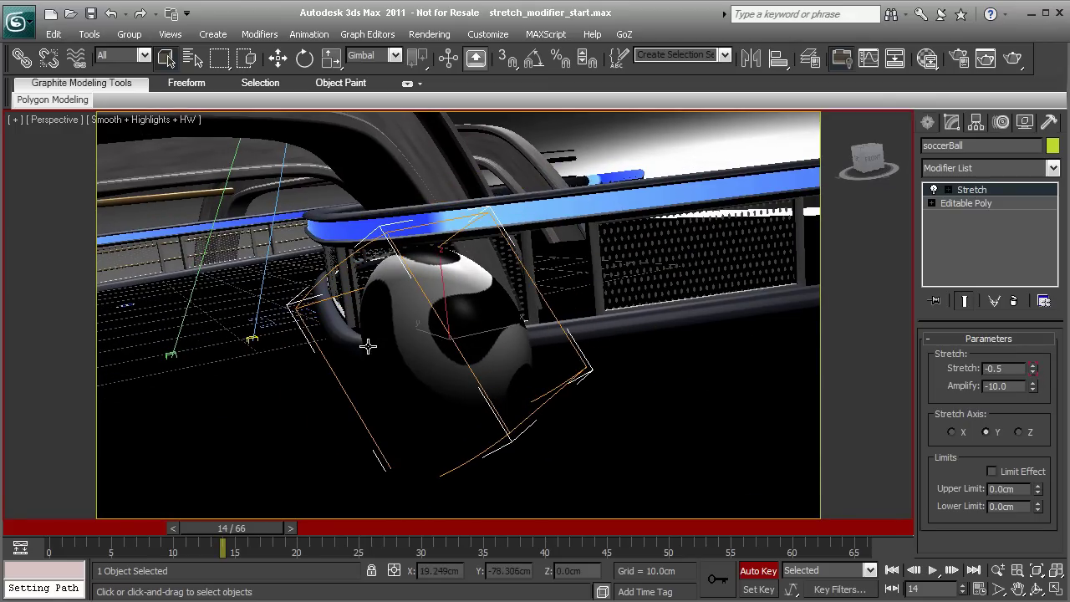
middle_click_drag(371, 342, 405, 346, "alt")
middle_click_drag(314, 381, 496, 427, "alt")
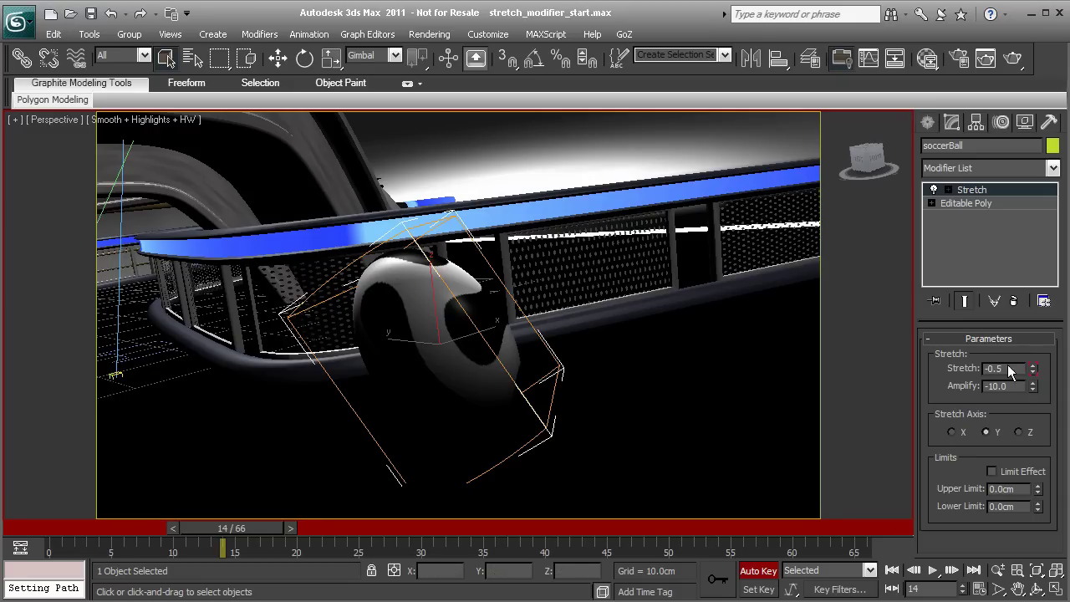
left_click(1034, 367)
left_click_drag(1034, 368, 1033, 368)
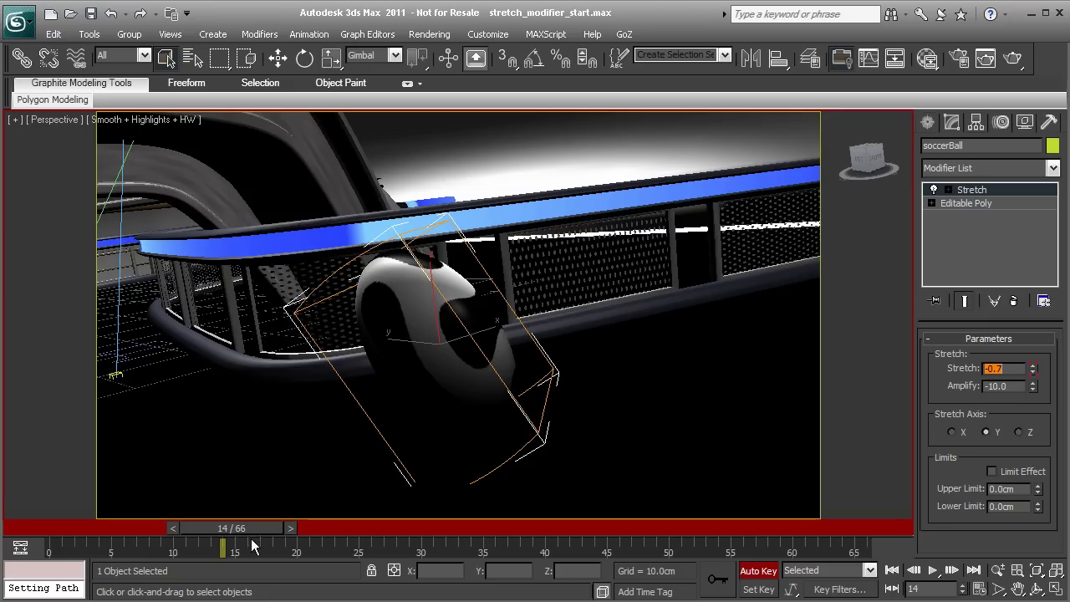
- Filter the track bar to display all keys of the ball
right_click(393, 555)
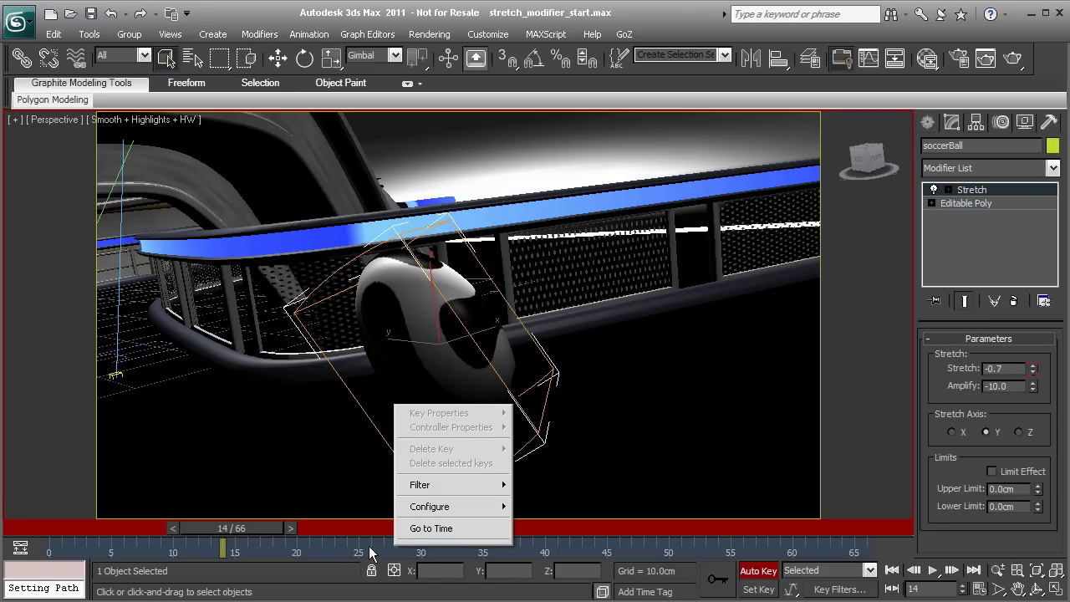
mouse_move(429, 487)
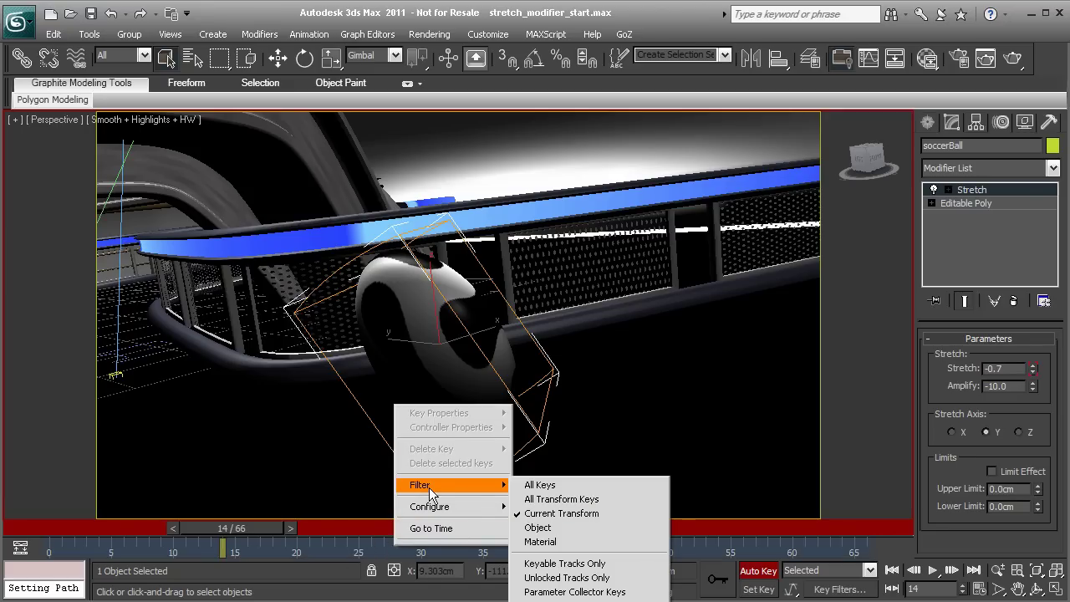
left_click(551, 487)
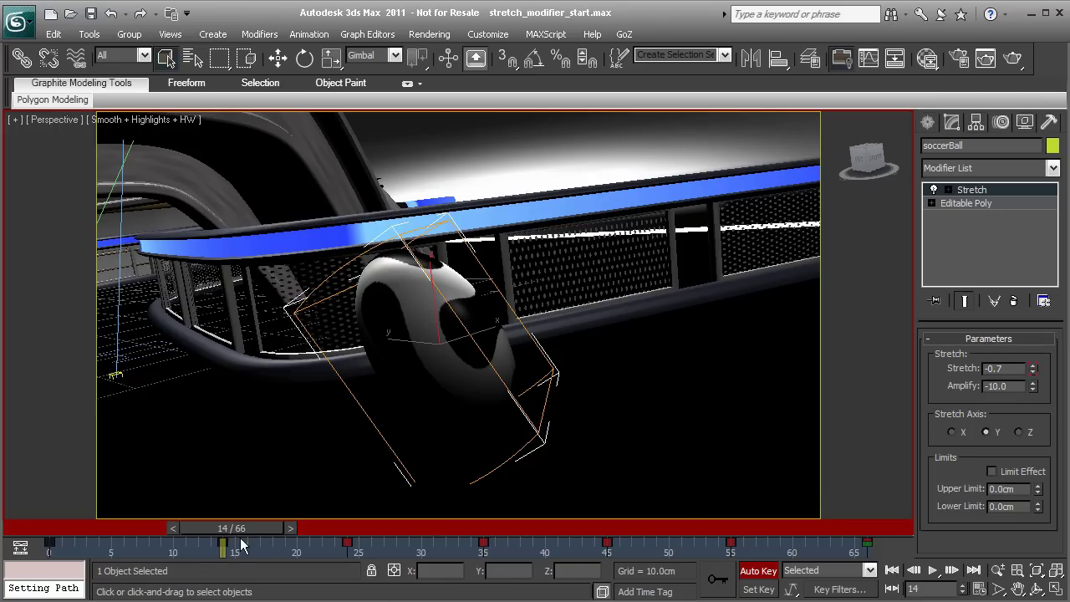
- Set Stretch keys of -0.7 on the ball at the impact frames 35 and 55
left_click_drag(236, 527, 480, 536)
middle_click_drag(239, 401, 514, 393)
key("z")
middle_click_drag(382, 360, 577, 348, "alt")
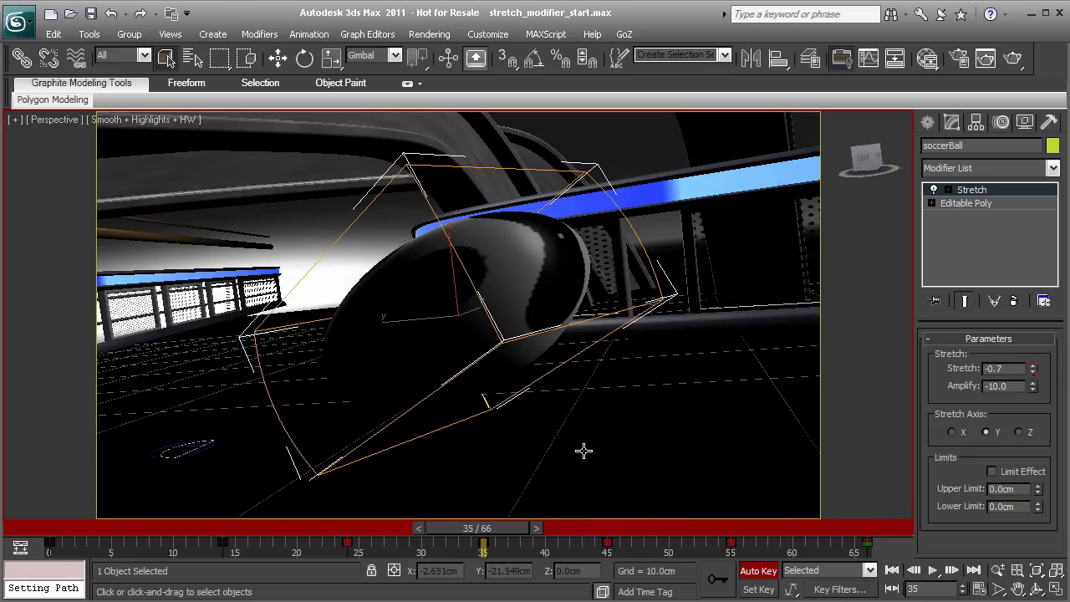
left_click_drag(494, 528, 731, 530)
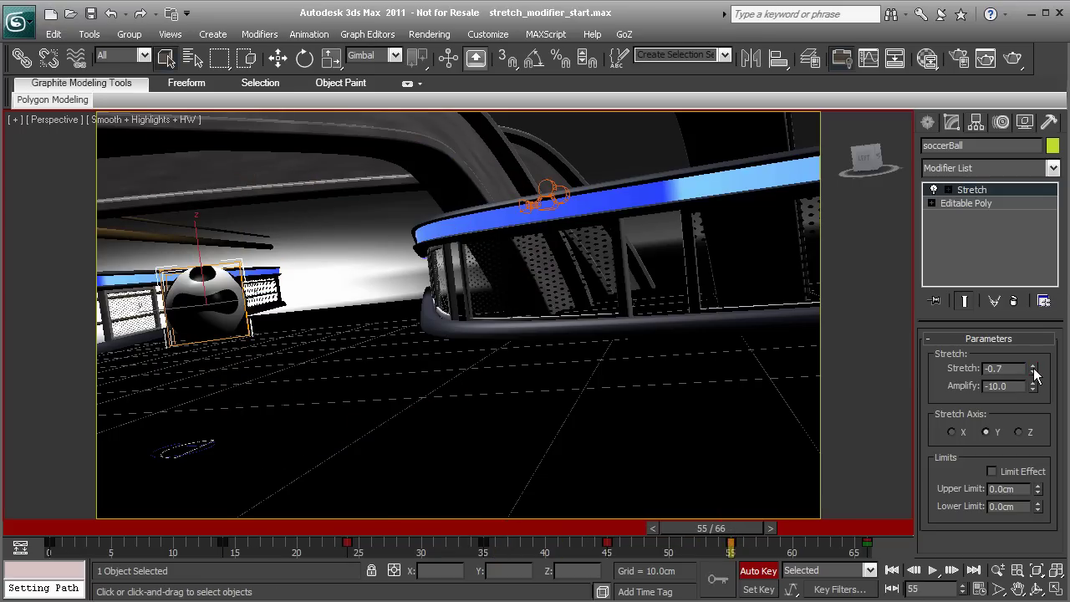
- Scrub back through the animation to examine the ball's shape between its impacts
left_click_drag(747, 528, 452, 518)
scroll(664, 368, "down", 4)
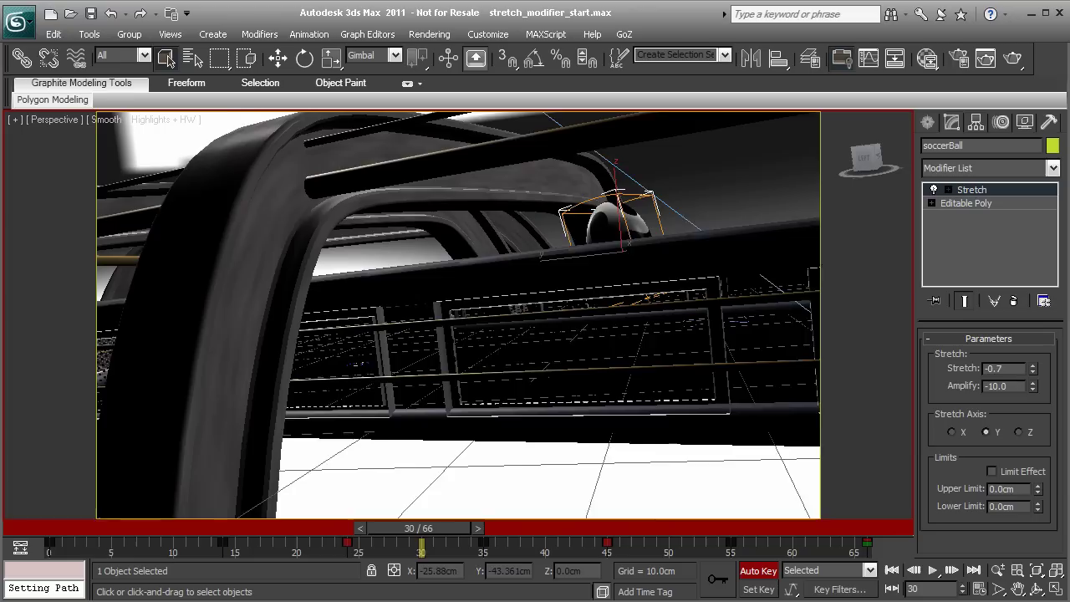
middle_click_drag(666, 329, 594, 369)
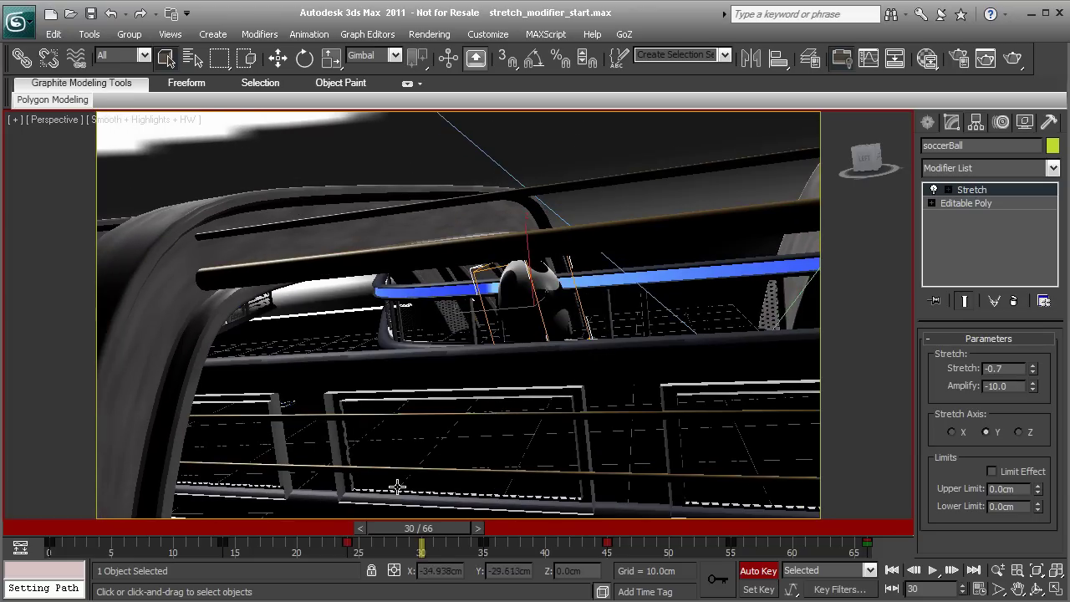
left_click_drag(433, 529, 292, 514)
middle_click_drag(622, 347, 476, 352, "alt")
left_click_drag(324, 541, 269, 468)
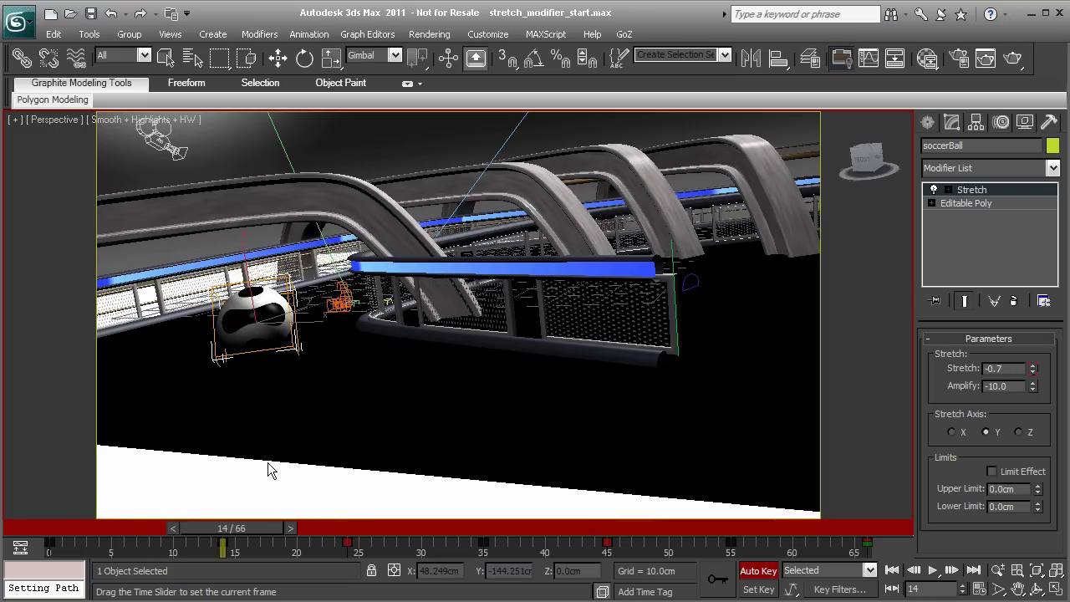
- Key the ball's Stretch at 0 on frame 11, just before the first impact
middle_click_drag(246, 334, 399, 502, "alt")
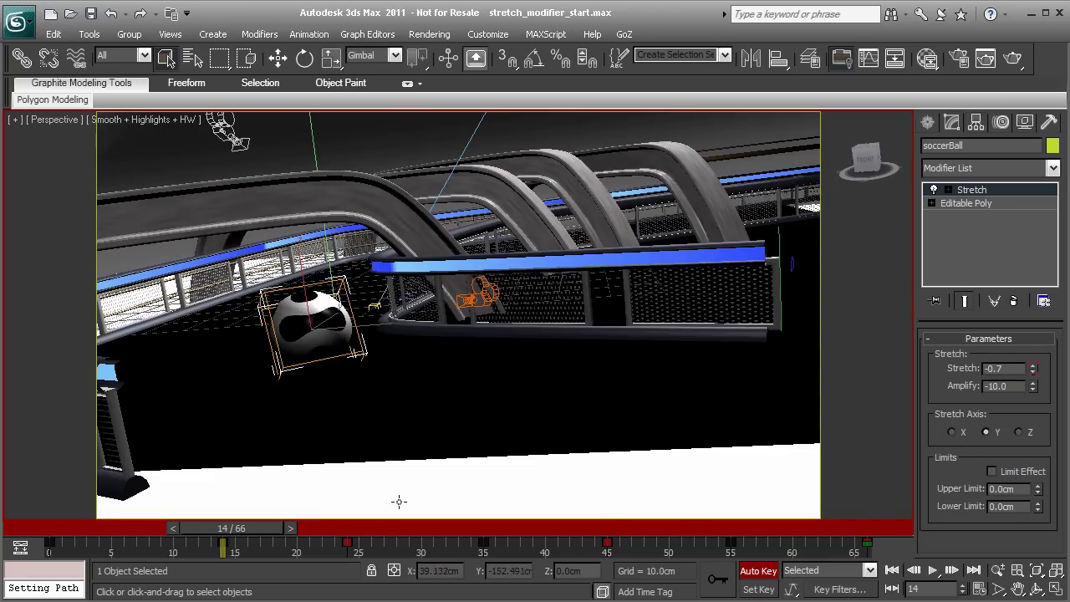
left_click_drag(280, 542, 218, 526)
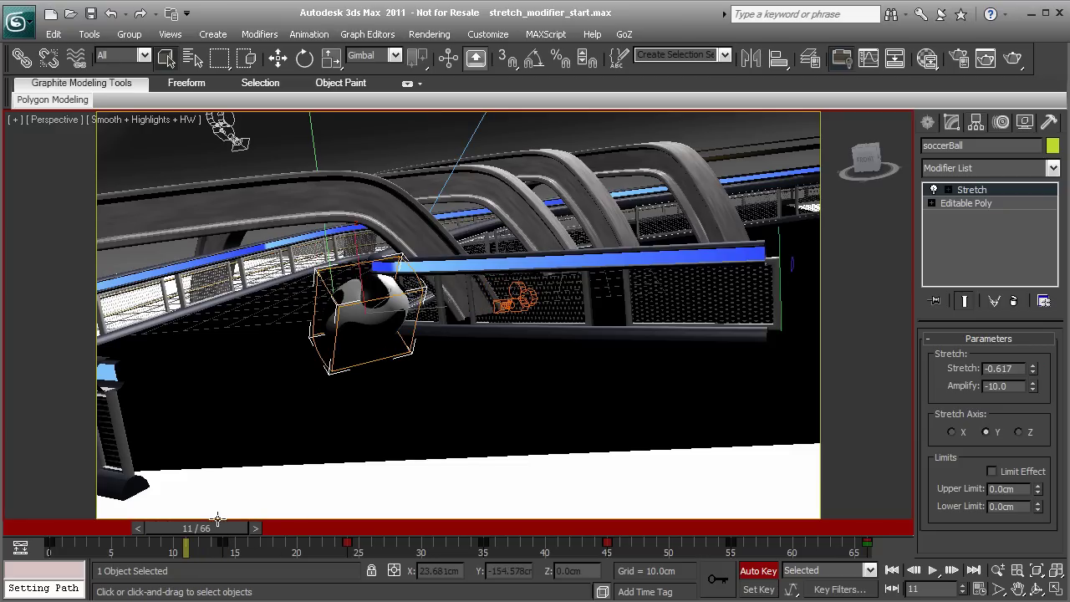
right_click(1035, 371)
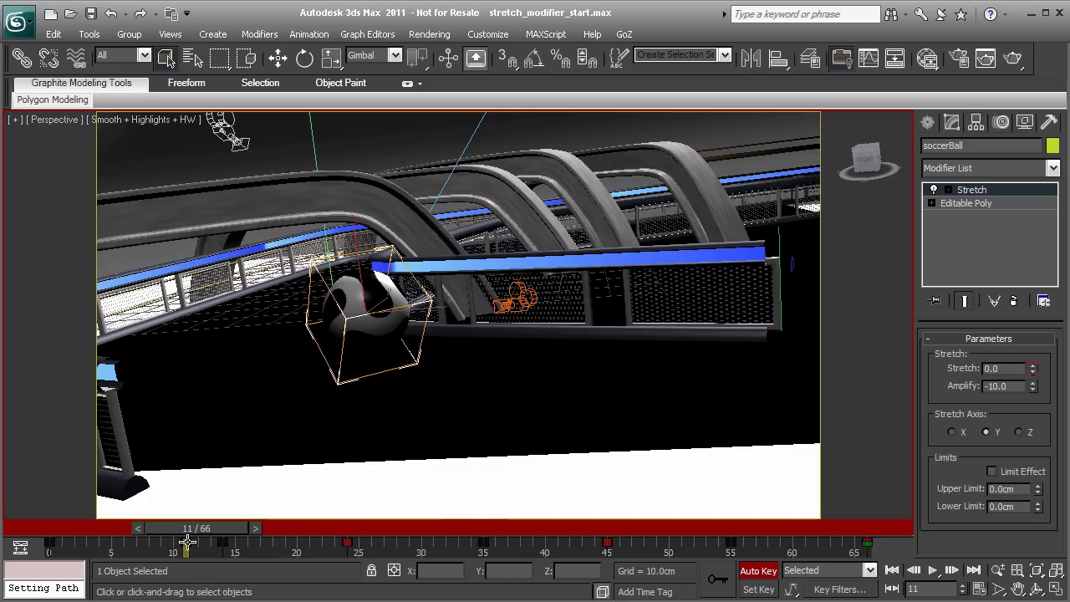
- Copy the ball's zero-Stretch key from frame 11 to frames 17, 32, 38, 52 and 58 around the impacts
left_click_drag(187, 544, 261, 546, "shift")
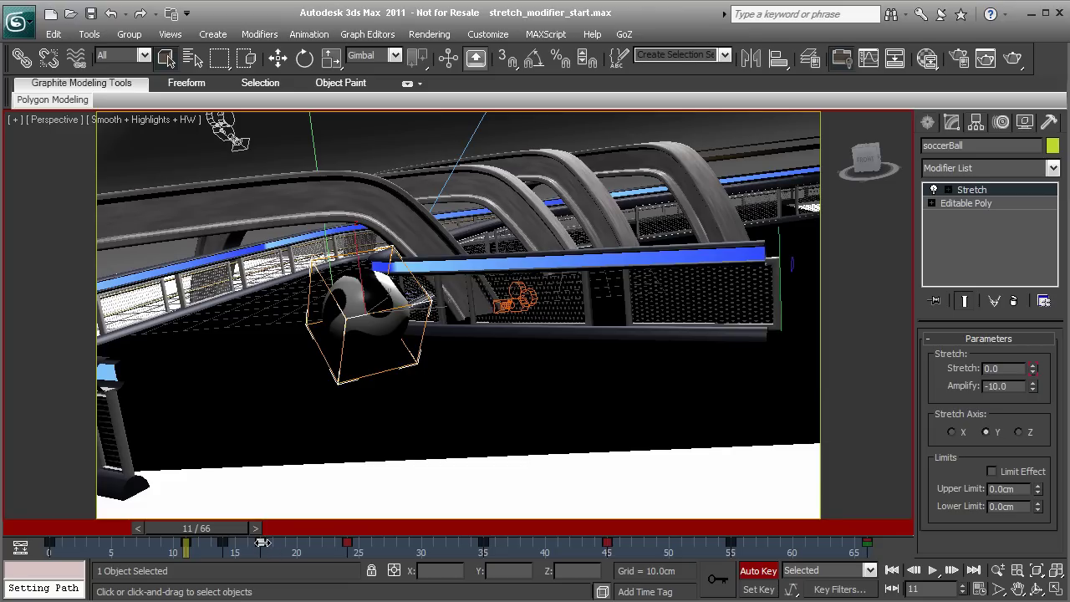
left_click_drag(262, 544, 309, 544, "shift")
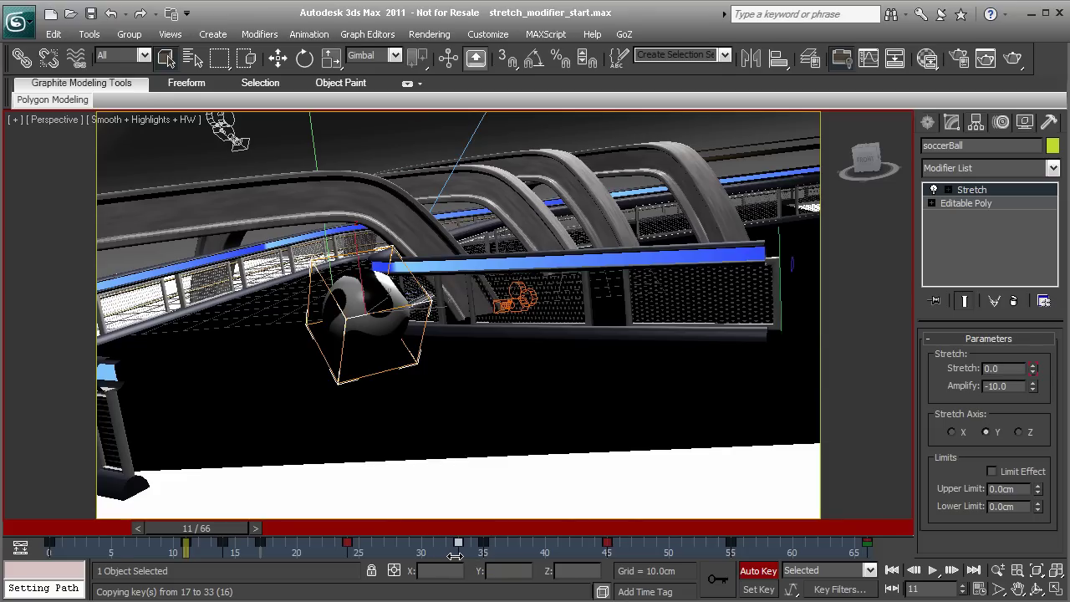
left_click_drag(448, 553, 607, 548, "shift")
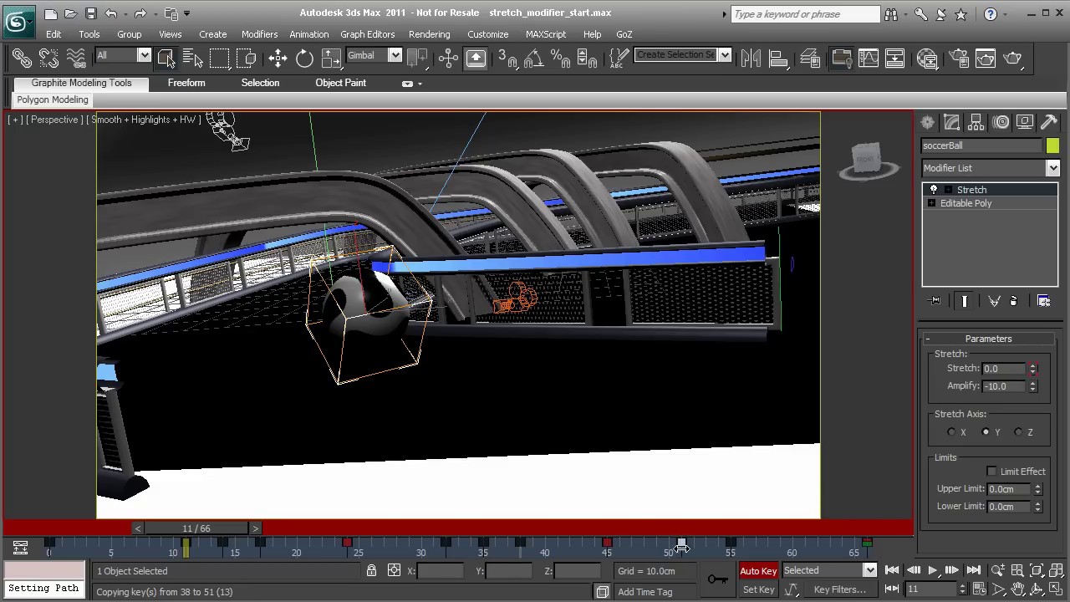
left_click_drag(690, 548, 712, 547, "shift")
left_click_drag(771, 548, 768, 547, "shift")
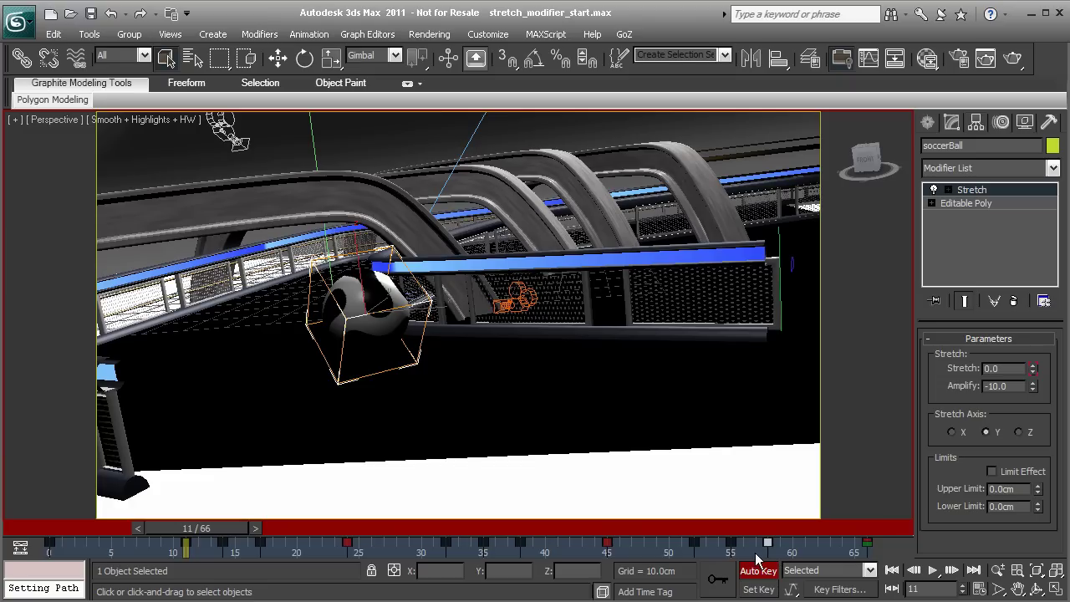
- Play the animation from frame 0 to examine the ball's shape during its bounces
left_click_drag(205, 525, 50, 525)
middle_click_drag(284, 376, 473, 314, "alt")
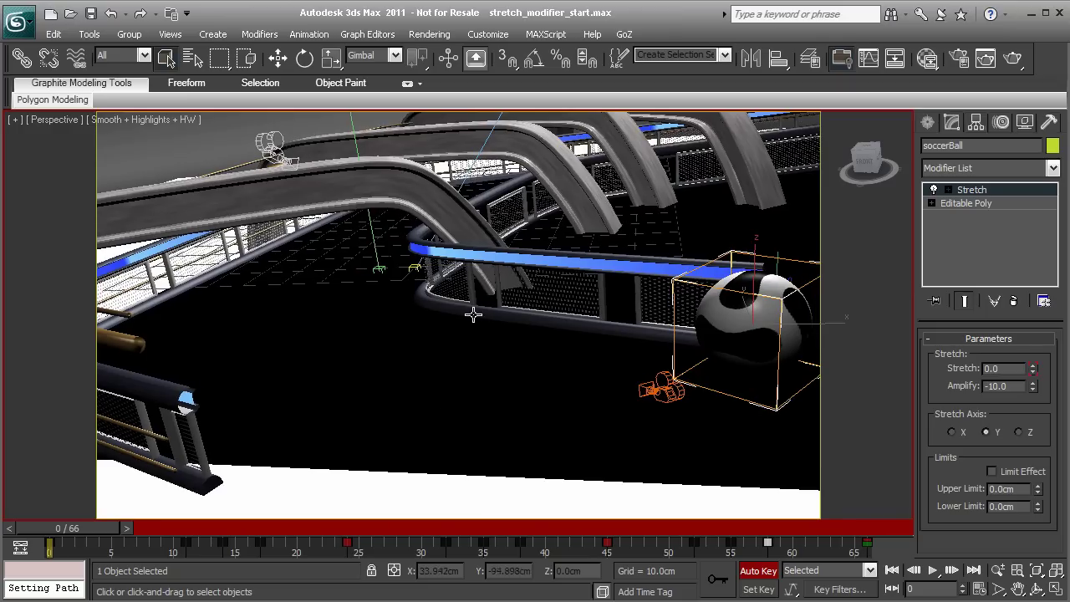
left_click(931, 570)
middle_click_drag(494, 382, 338, 381, "alt")
middle_click_drag(765, 245, 699, 250)
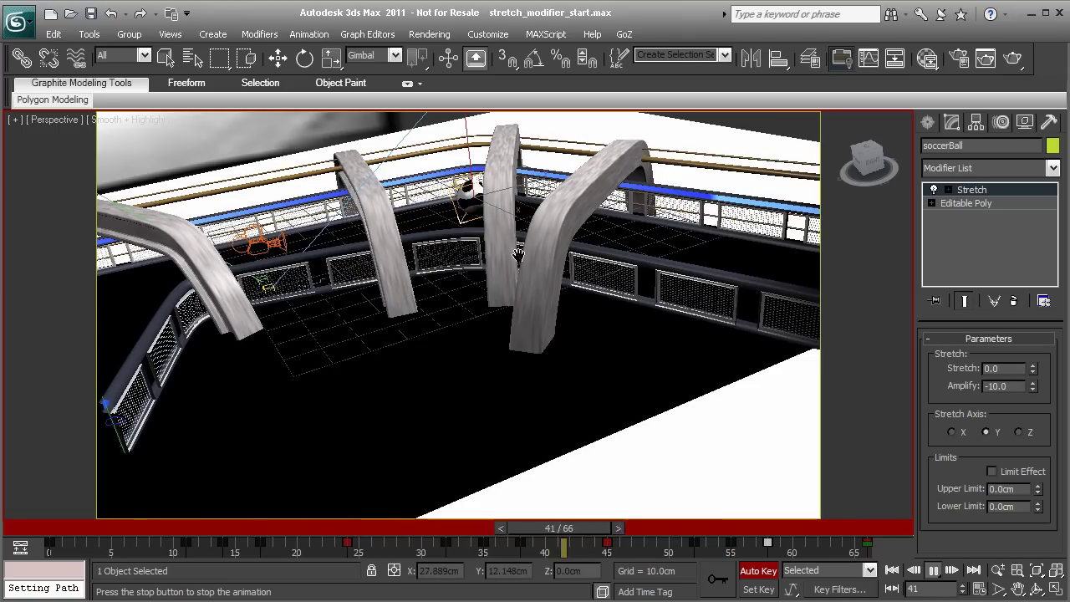
middle_click_drag(635, 258, 602, 278)
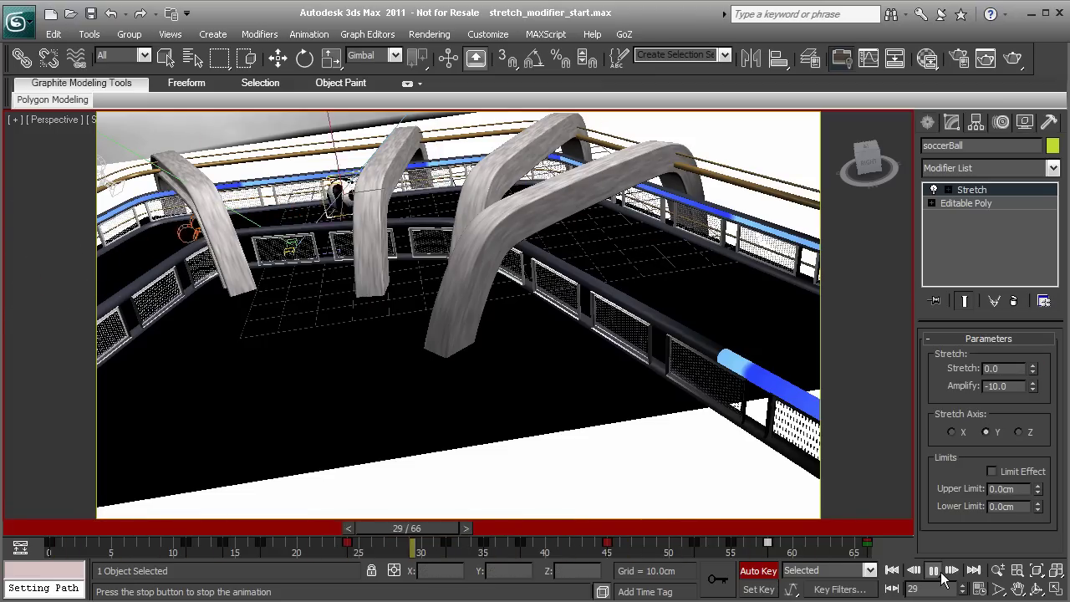
left_click(914, 569)
middle_click_drag(409, 323, 522, 289, "alt")
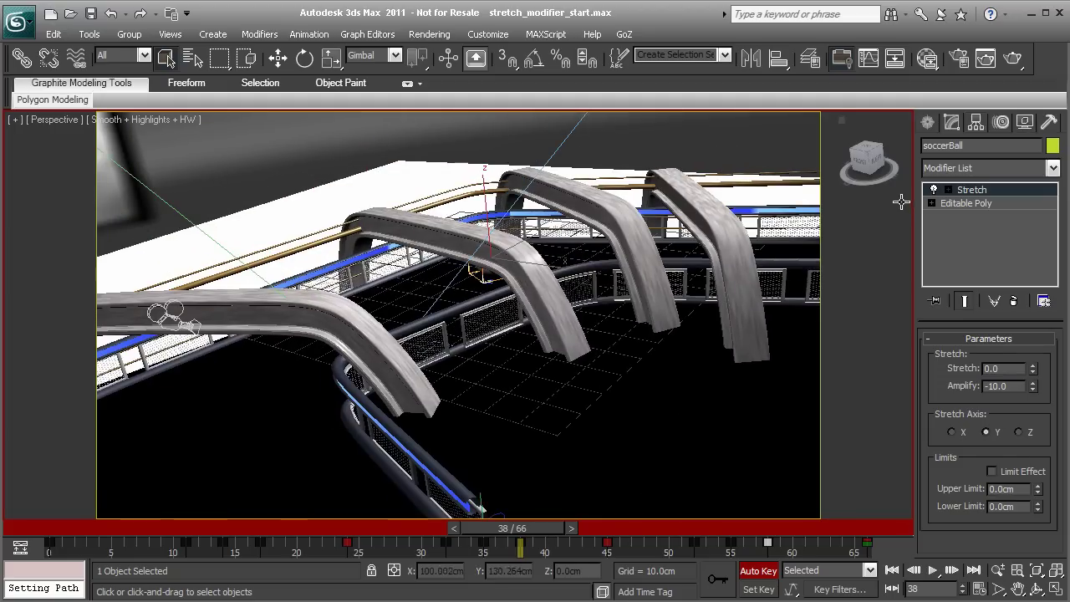
- Activate the Stretch modifier's Gizmo level and go to the first impact at frame 14, framing the ball
left_click(948, 191)
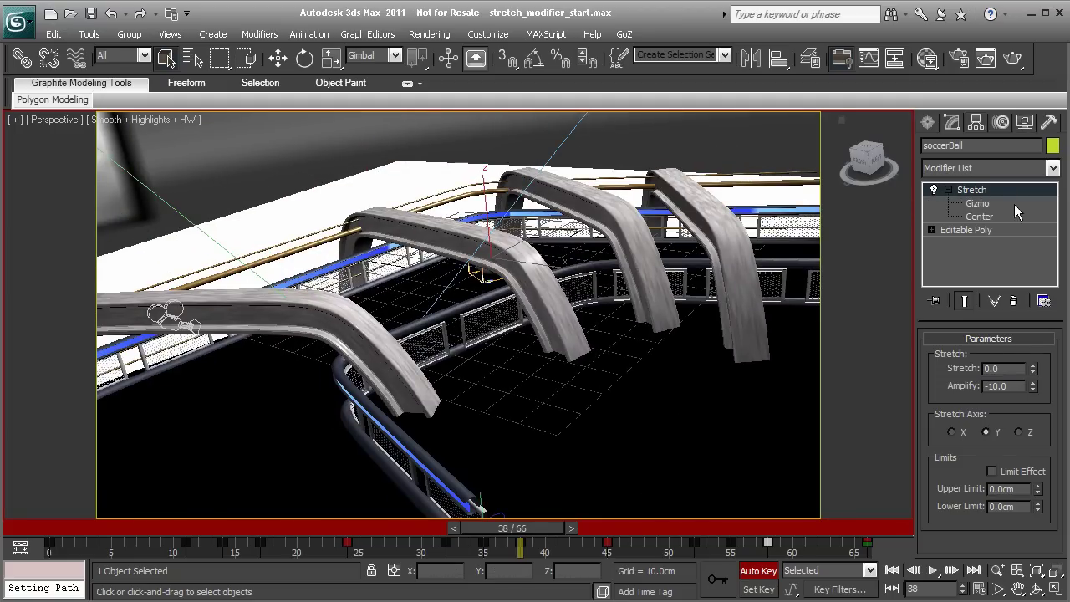
left_click(977, 205)
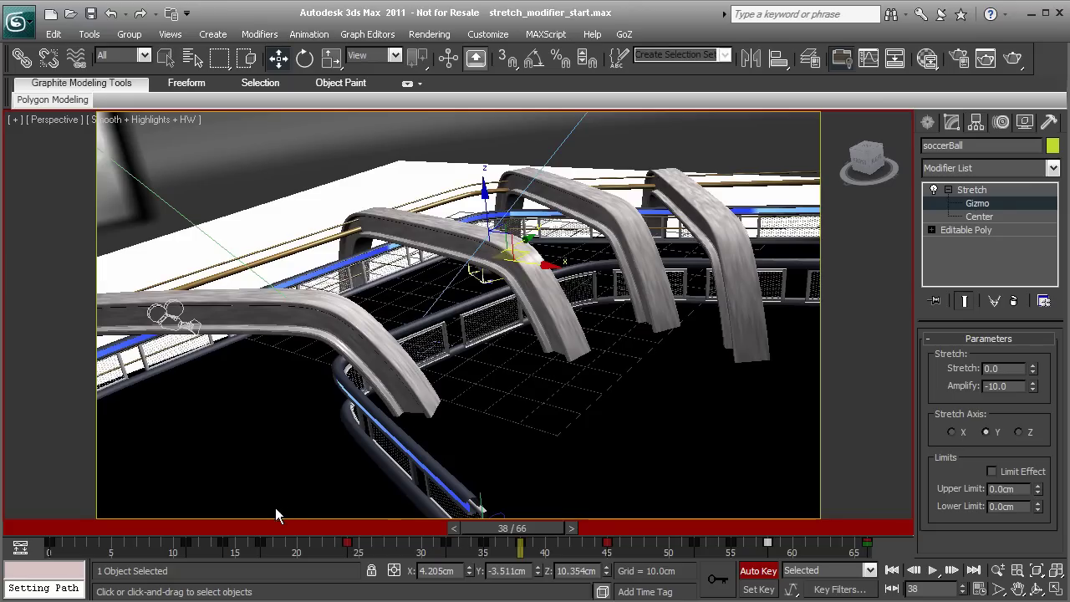
mouse_move(253, 523)
left_mouse_down()
mouse_move(131, 519)
mouse_move(239, 516)
left_mouse_up()
middle_click_drag(239, 443, 586, 367)
scroll(592, 315, "up", 1)
key("z")
middle_click_drag(494, 350, 516, 297, "alt")
- Rotate the Stretch gizmo at frame 14 in the Gimbal coordinate system so the ball flattens against the ground
key("e")
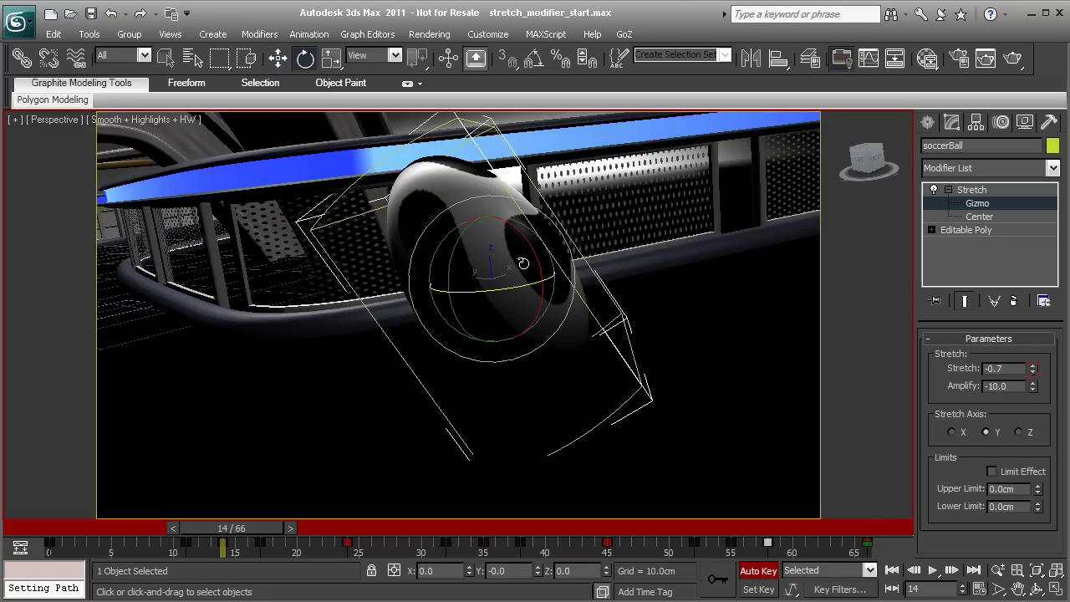
left_click(393, 55)
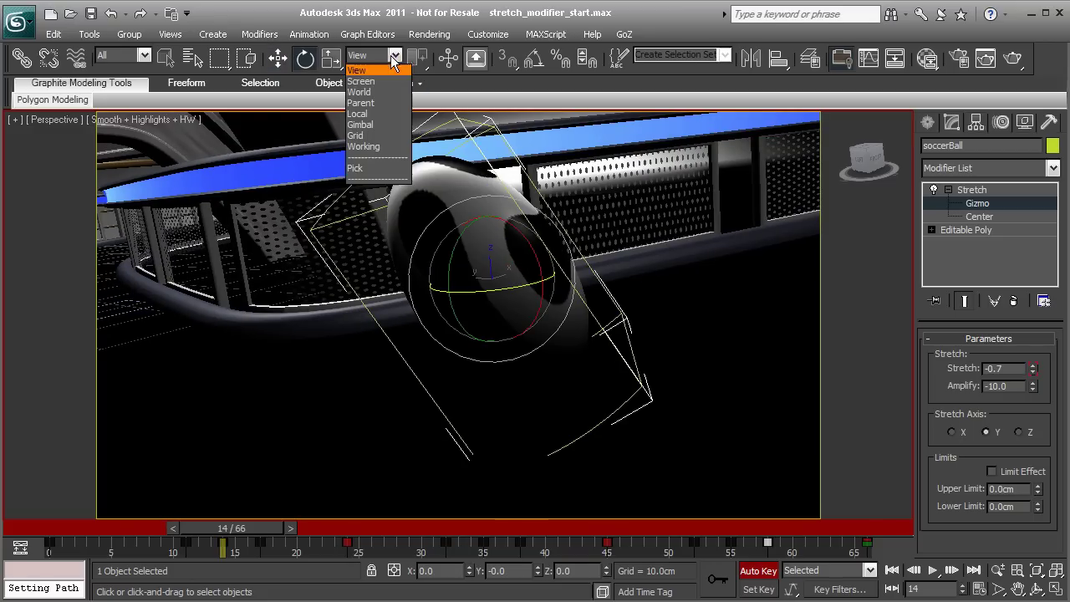
left_click(388, 123)
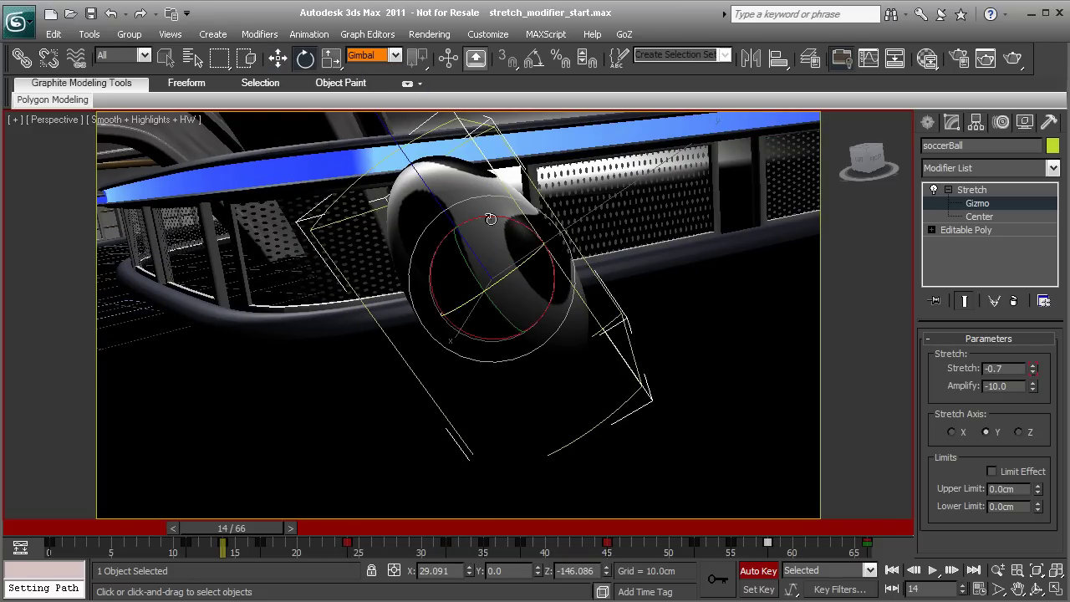
middle_click_drag(585, 303, 557, 284, "alt")
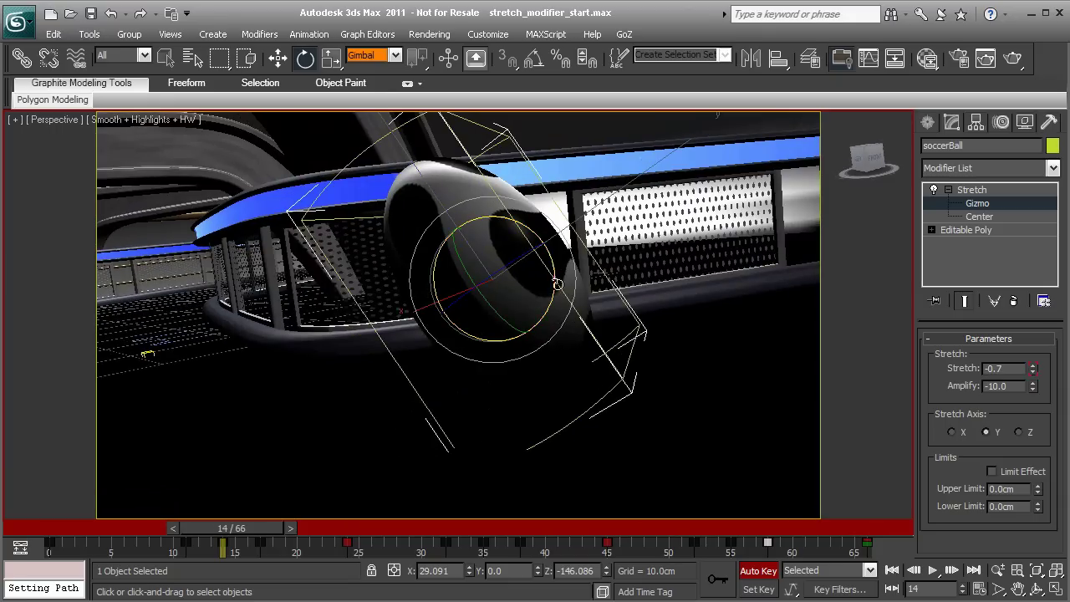
mouse_move(555, 283)
left_mouse_down()
mouse_move(528, 213)
mouse_move(495, 180)
left_mouse_up()
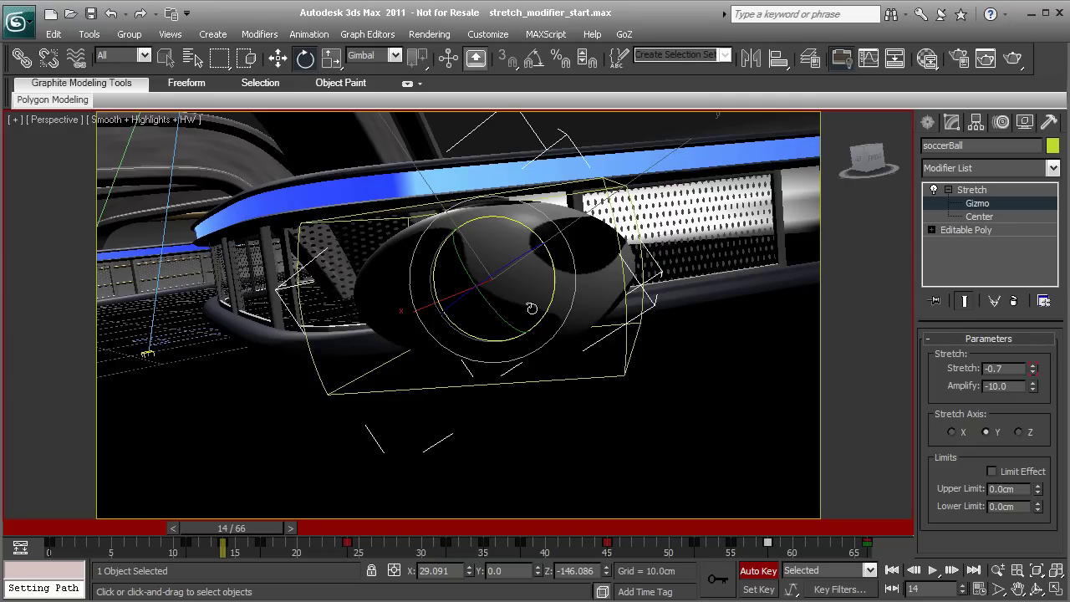
middle_click_drag(558, 289, 500, 308, "alt")
- Go to the impact at frame 35 and rotate the Stretch gizmo so the ball flattens against the ground
left_click_drag(244, 524, 497, 524)
middle_click_drag(284, 334, 661, 402)
key("z")
middle_click_drag(304, 307, 484, 300, "alt")
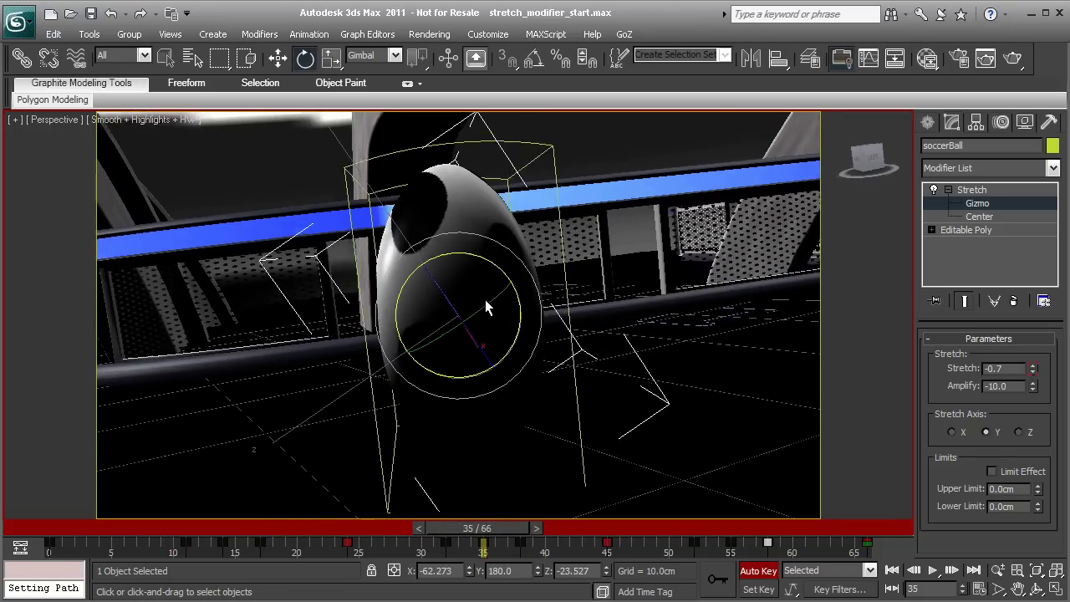
middle_click_drag(489, 261, 342, 340, "alt")
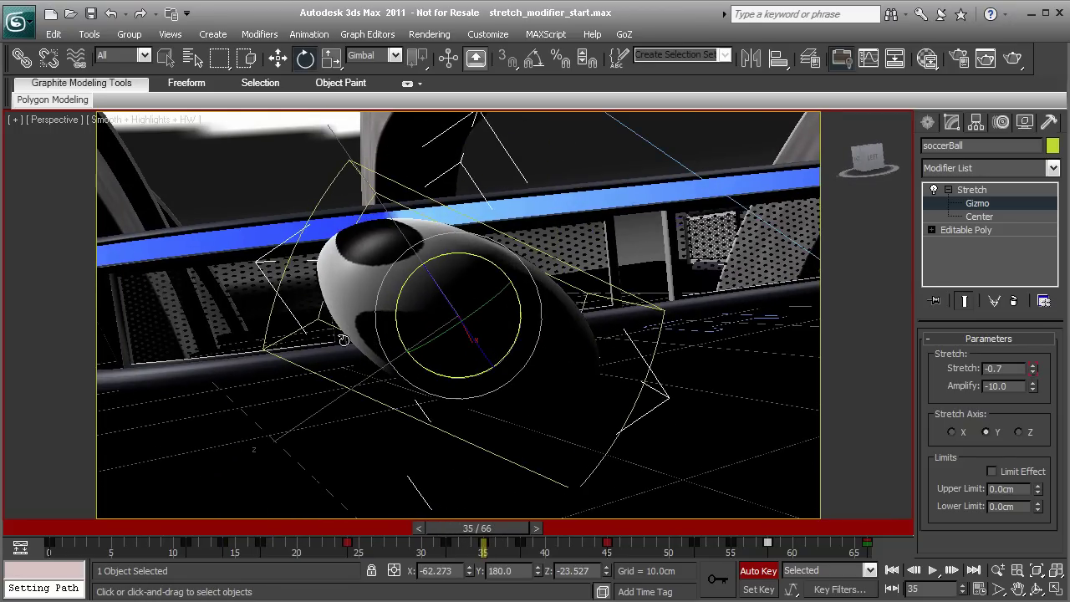
middle_click_drag(454, 250, 407, 279, "alt")
left_click_drag(407, 278, 410, 273)
middle_click_drag(537, 326, 758, 363, "alt")
- Rotate the Stretch gizmo at the frame 55 impact so the ball's squash lies flat to the ground
left_click(726, 522)
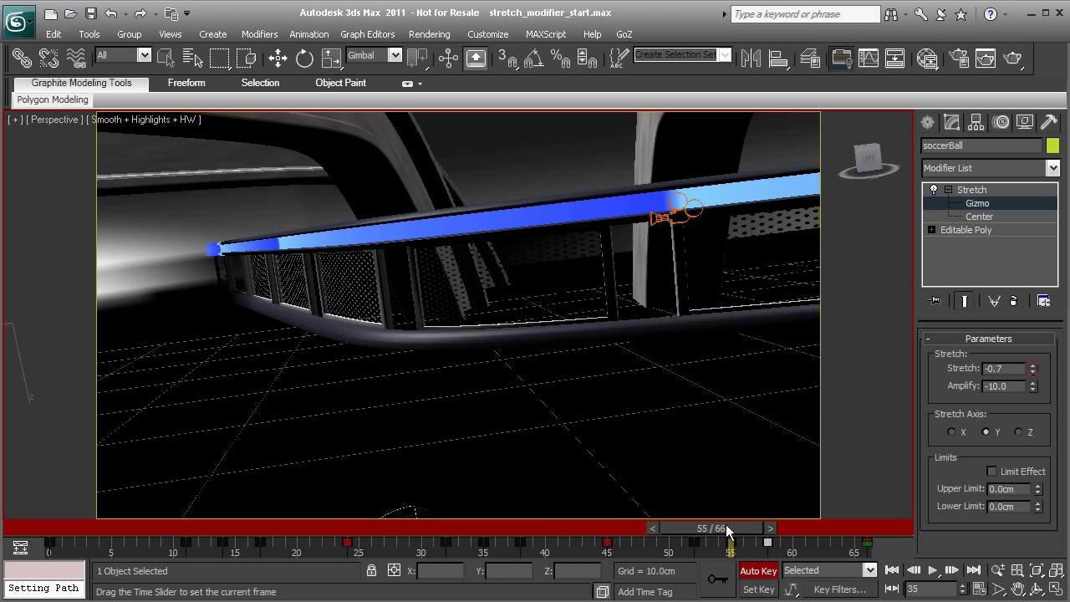
middle_click_drag(635, 393, 703, 397)
key("z")
middle_click_drag(352, 359, 466, 311, "alt")
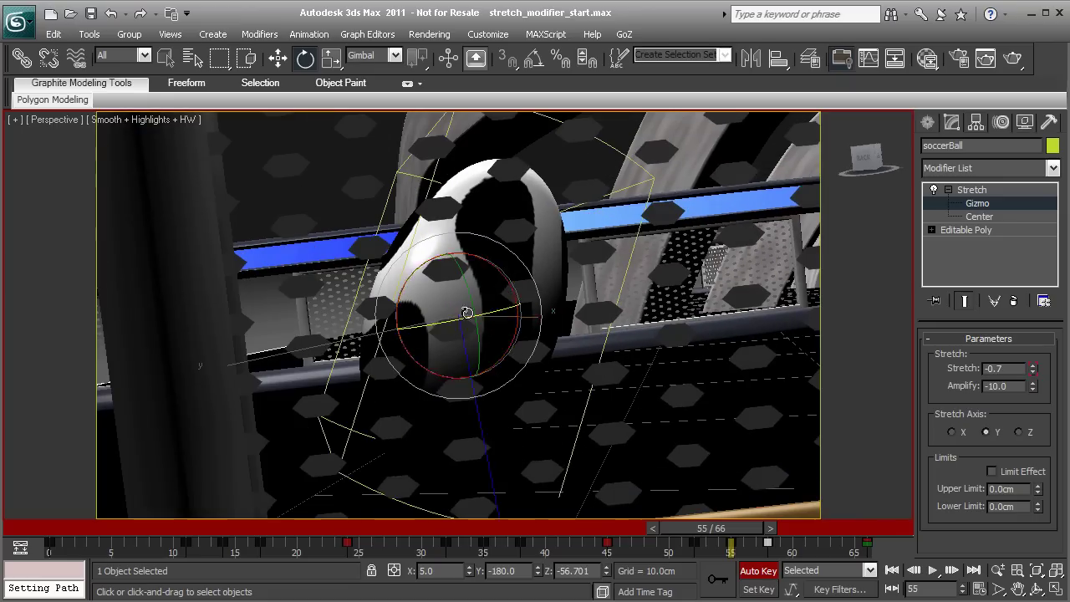
left_click_drag(504, 275, 385, 348)
middle_click_drag(538, 295, 368, 311, "alt")
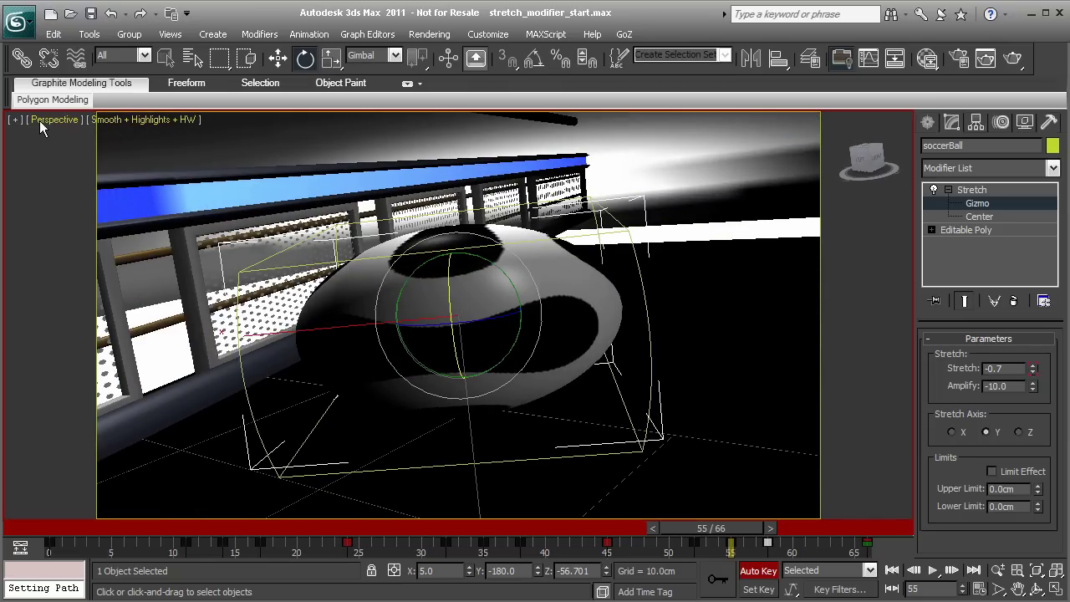
- Configure the viewport layout as two side-by-side views
left_click(170, 34)
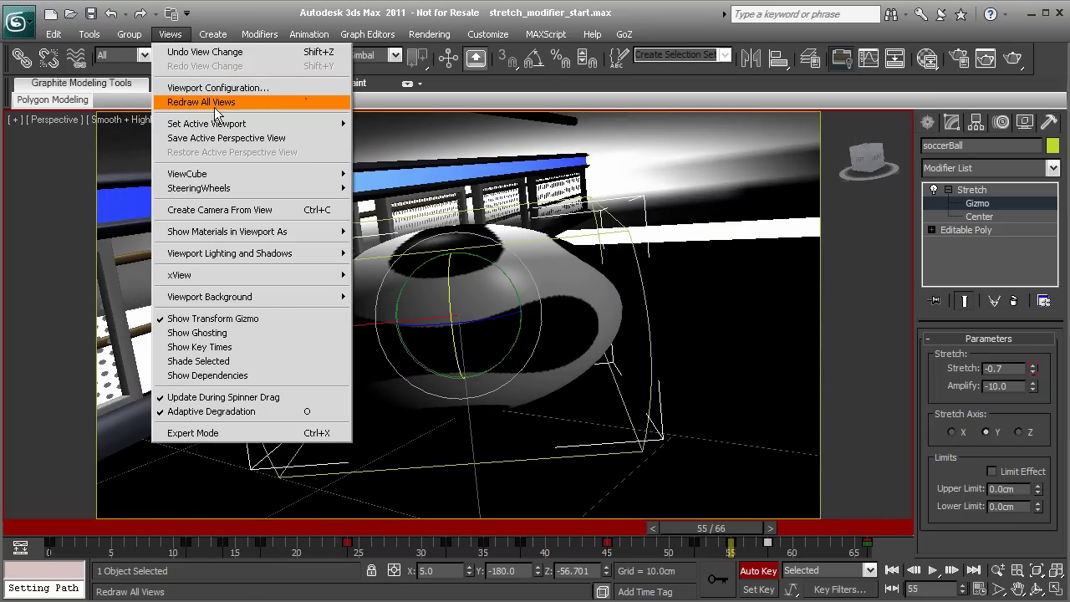
left_click(222, 88)
left_click(418, 205)
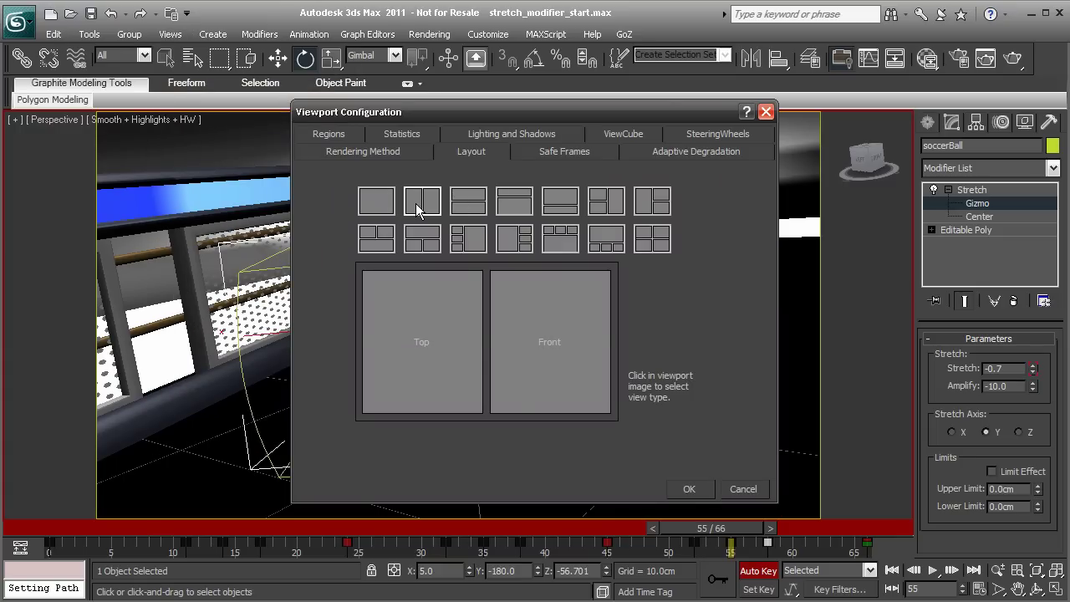
left_click(690, 489)
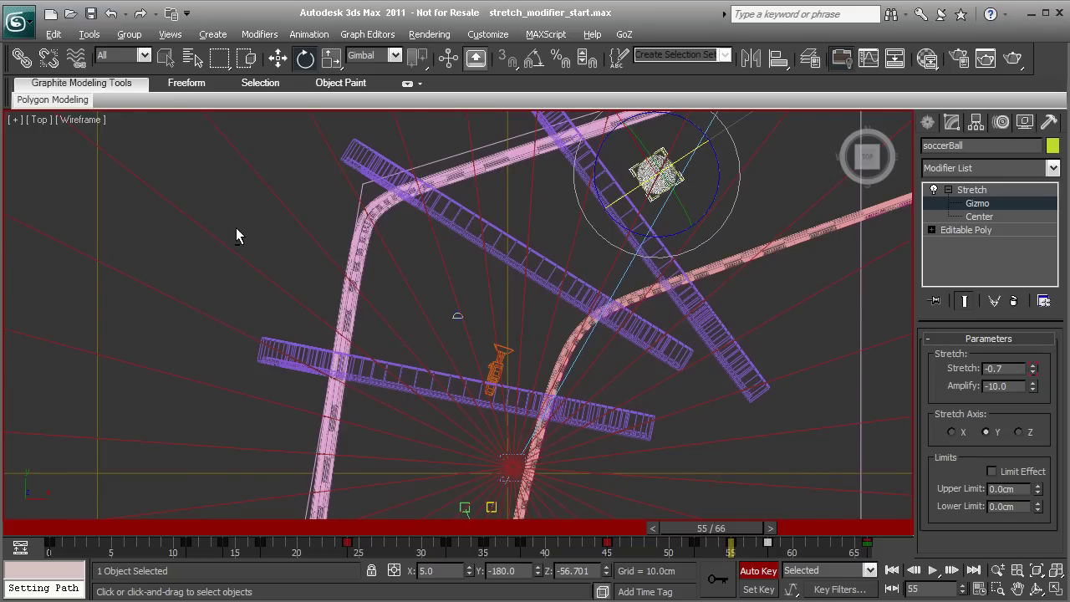
- Switch the Top viewport to the camera1 view and the Front viewport to Perspective
left_click(39, 120)
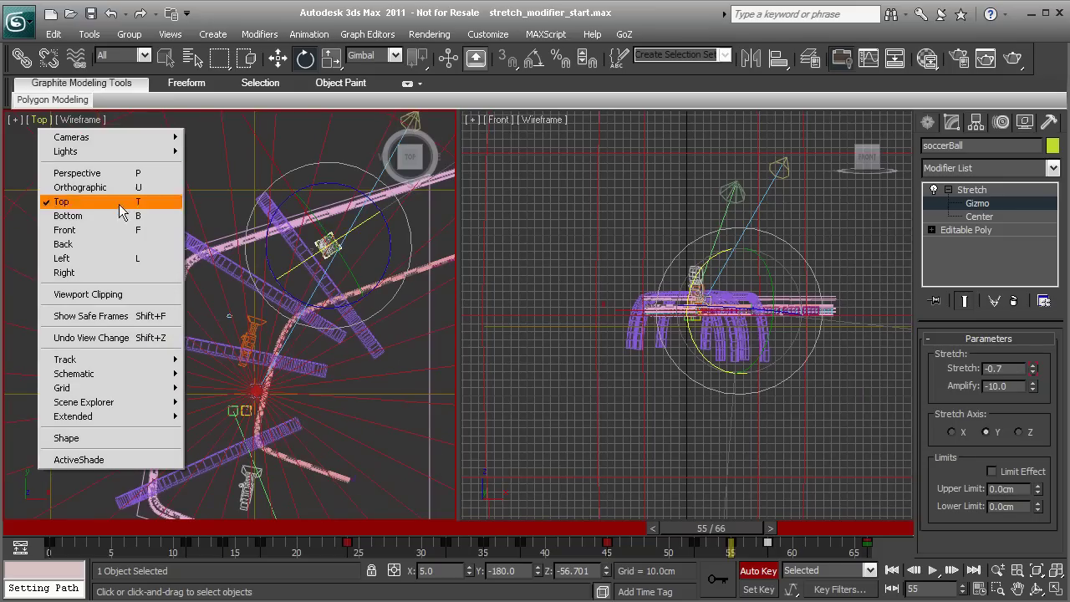
mouse_move(172, 137)
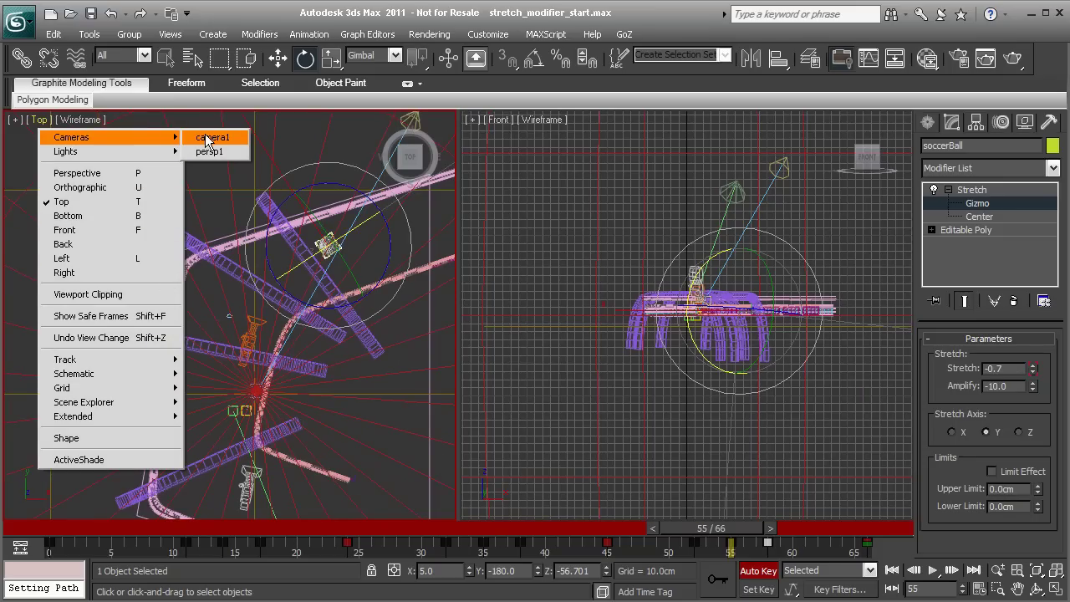
left_click(209, 137)
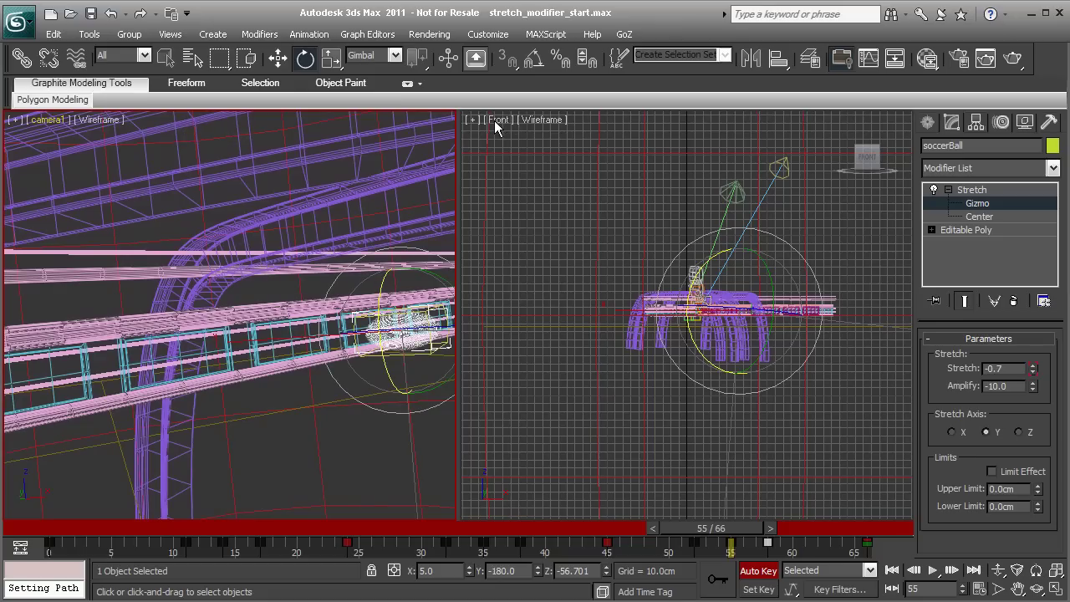
left_click(496, 119)
left_click(550, 173)
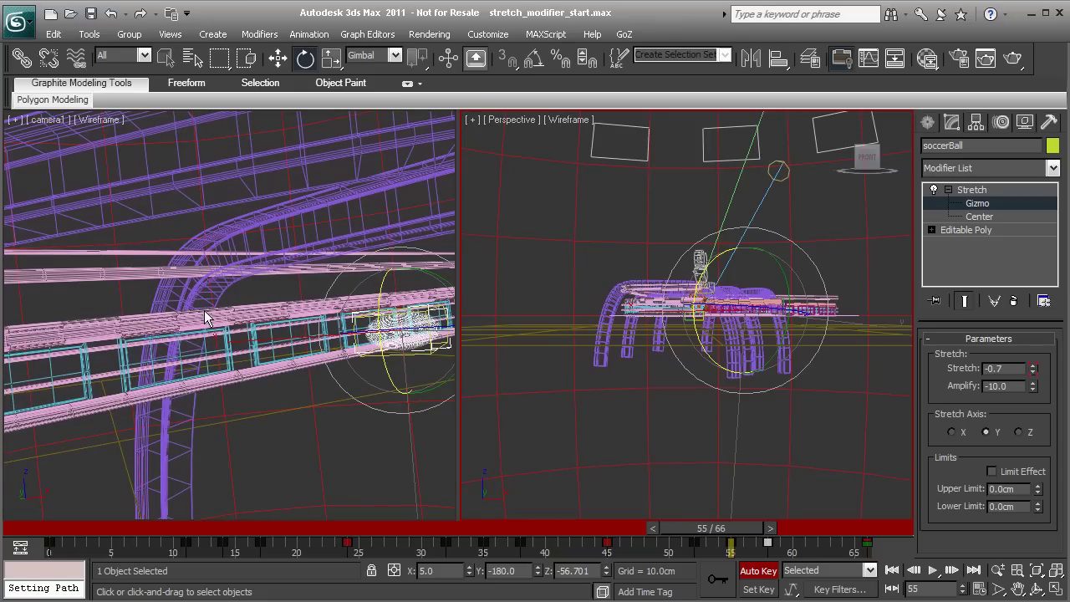
- Shade both viewports with Smooth + Highlights and frame the ball in the Perspective view
key("F3")
right_click(353, 240)
key("F3")
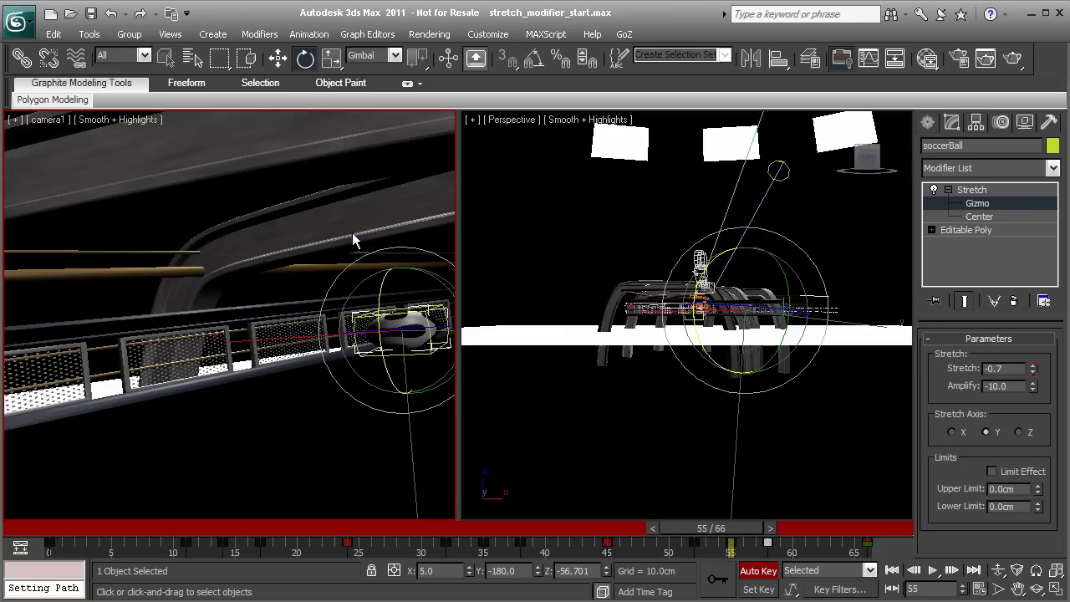
key("z")
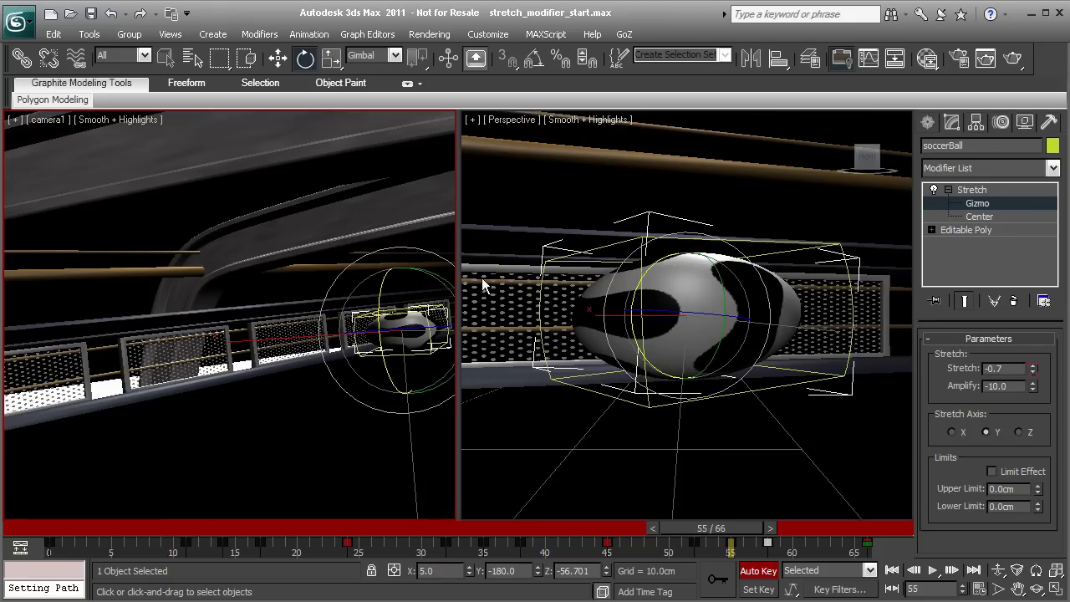
- Maximize the camera1 view and fine-tune the Stretch gizmo's rotation at frame 14
right_click(210, 193)
left_click(160, 251)
key("alt+w")
left_click_drag(143, 519, 245, 520)
key("e")
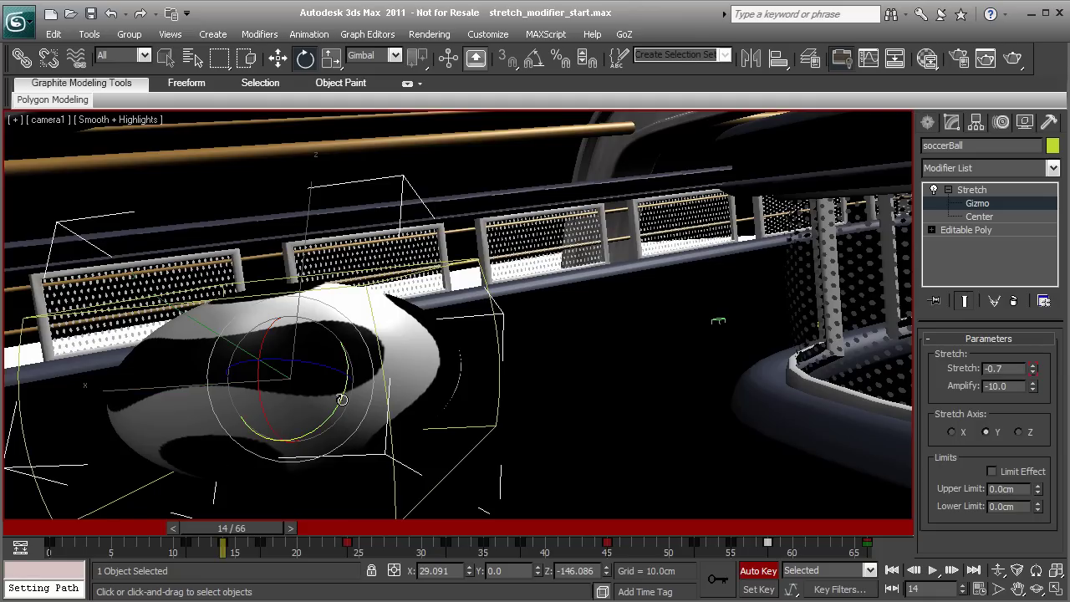
left_click_drag(342, 400, 337, 406)
- Fine-tune the Stretch gizmo's rotation at frame 35 in the camera1 view
left_click_drag(249, 525, 498, 522)
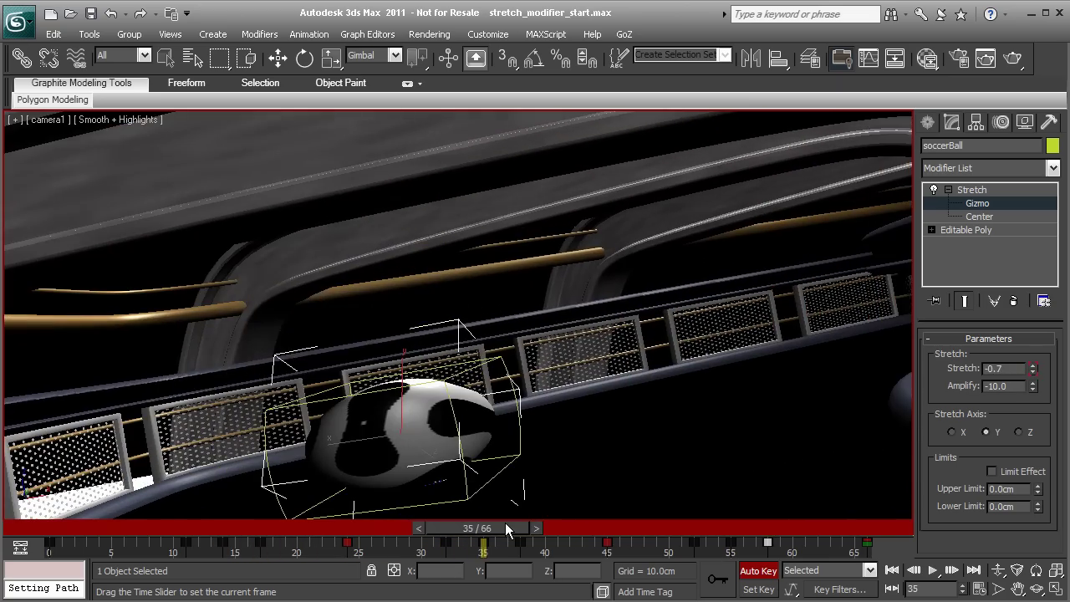
key("e")
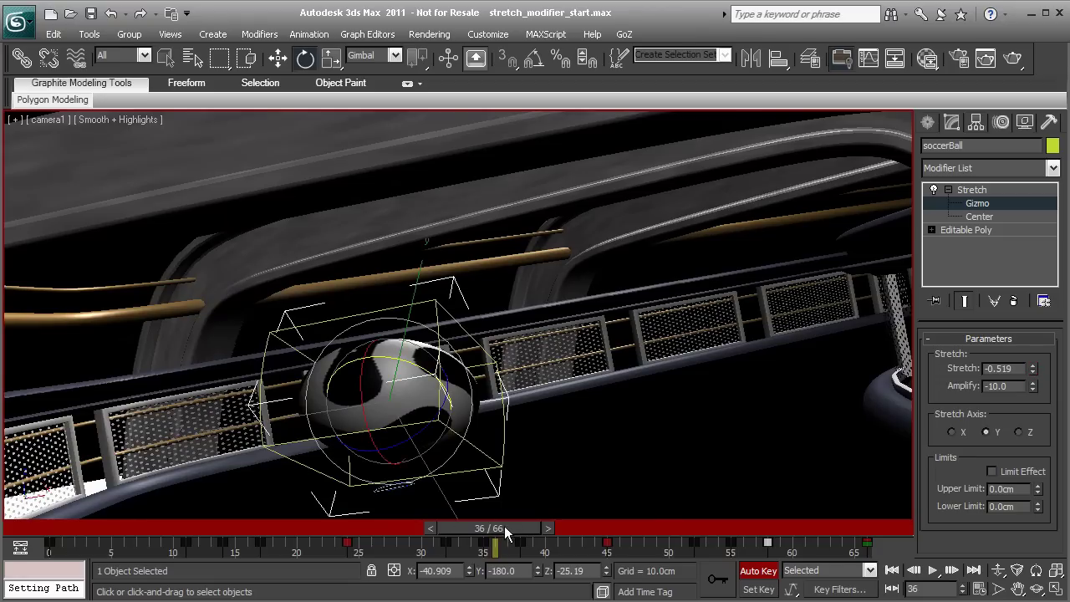
left_click_drag(387, 479, 387, 473)
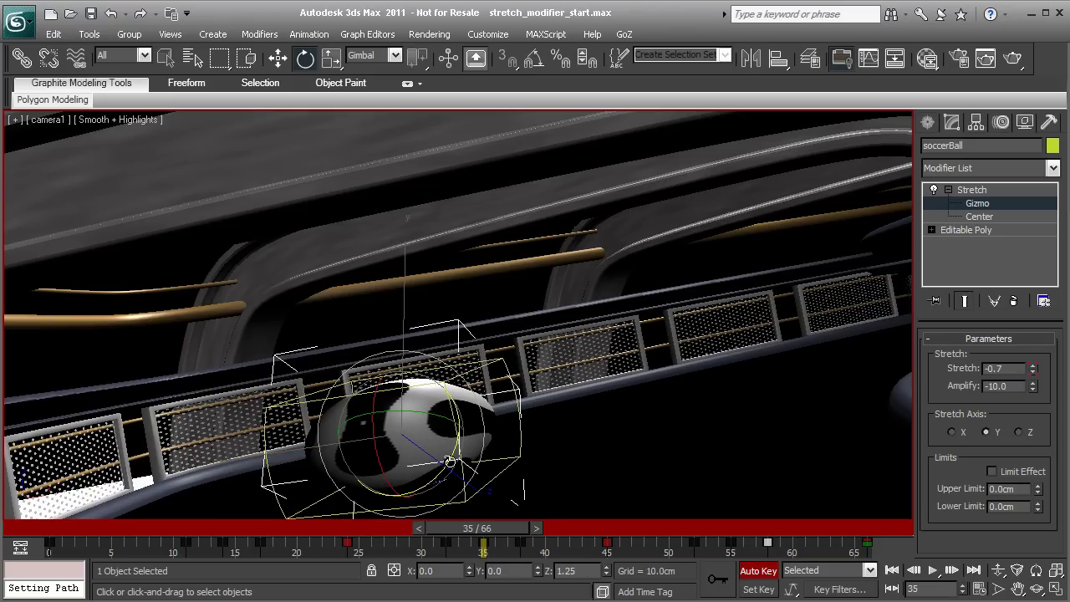
- Check the ball's squash at frame 55 from camera1 and return to frame 0
left_click_drag(492, 527, 730, 529)
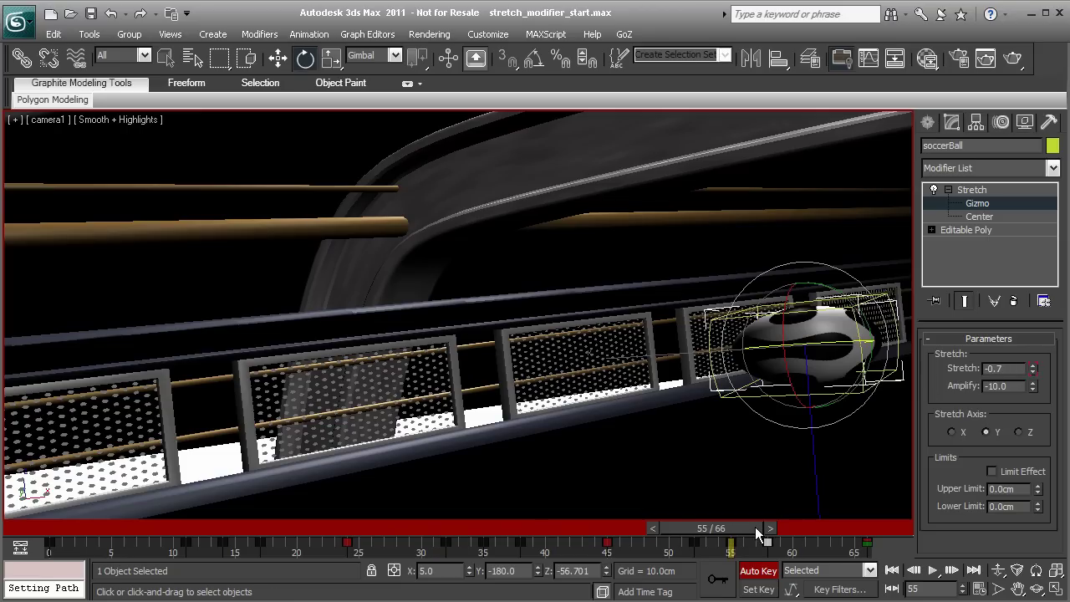
left_click_drag(745, 527, 78, 402)
key("e")
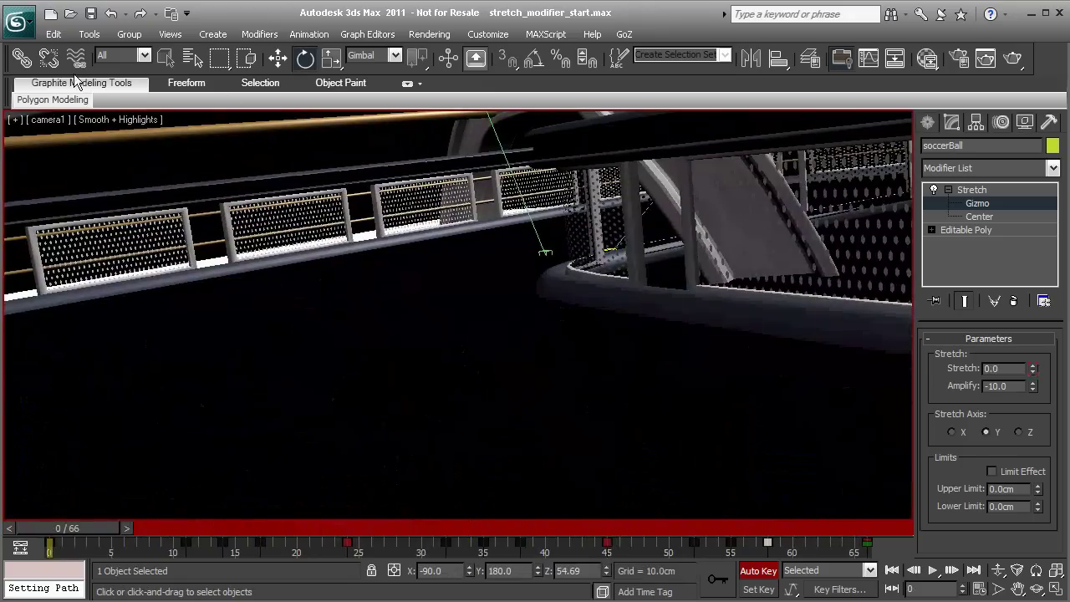
- Open the Make Preview settings for creating an animated sequence file of the camera1 view
left_click(89, 35)
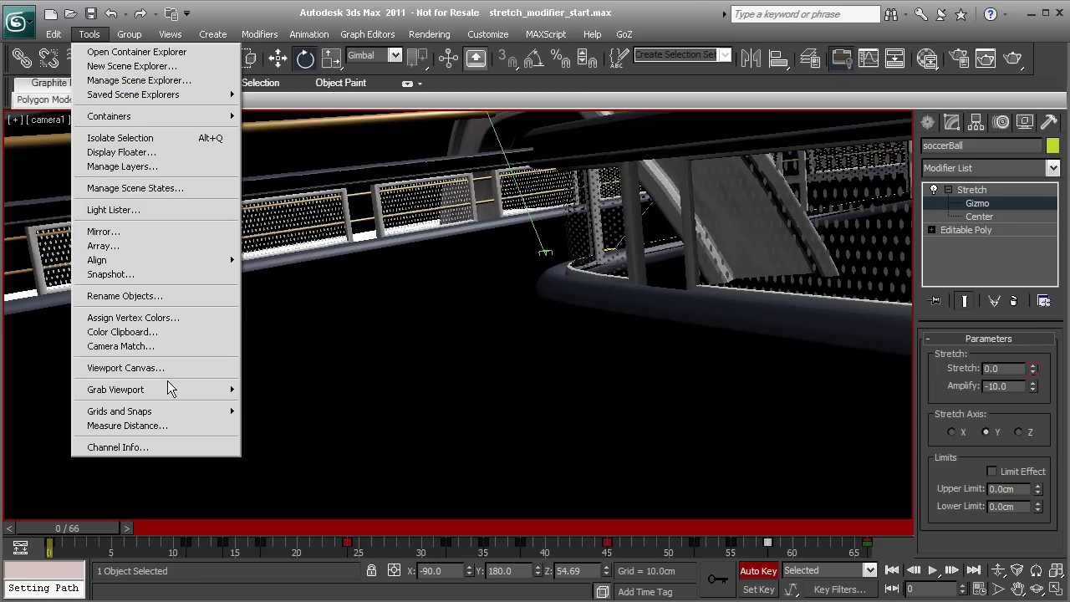
mouse_move(167, 390)
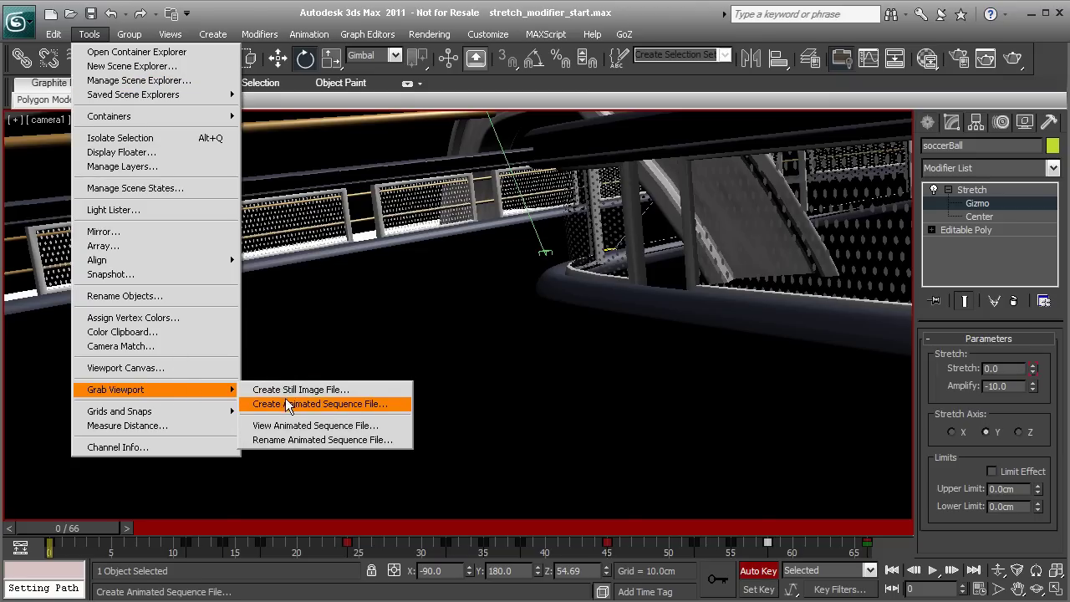
left_click(319, 405)
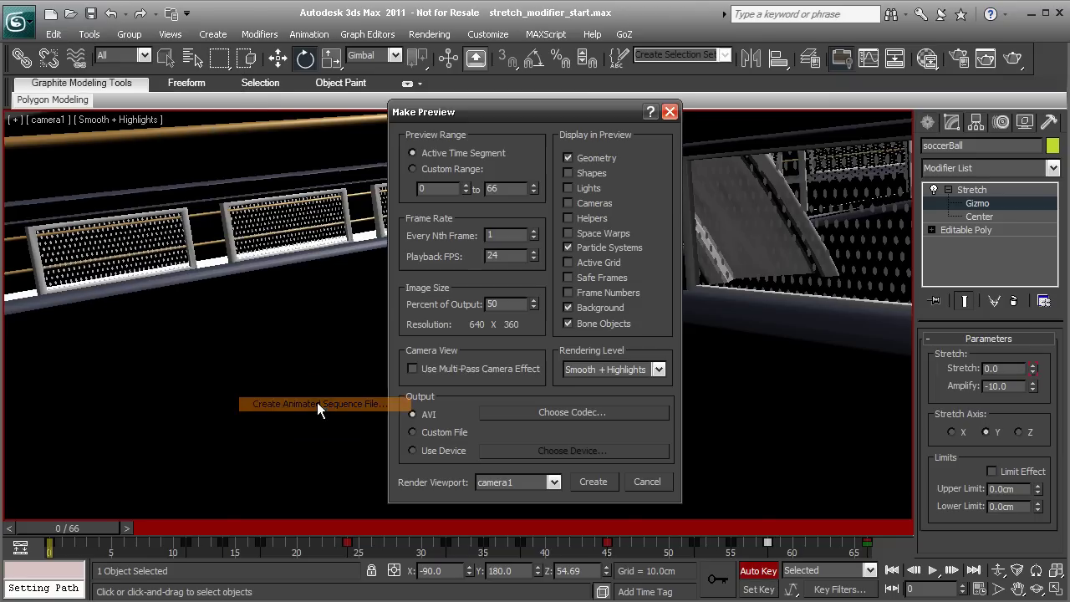
left_click_drag(535, 113, 459, 109)
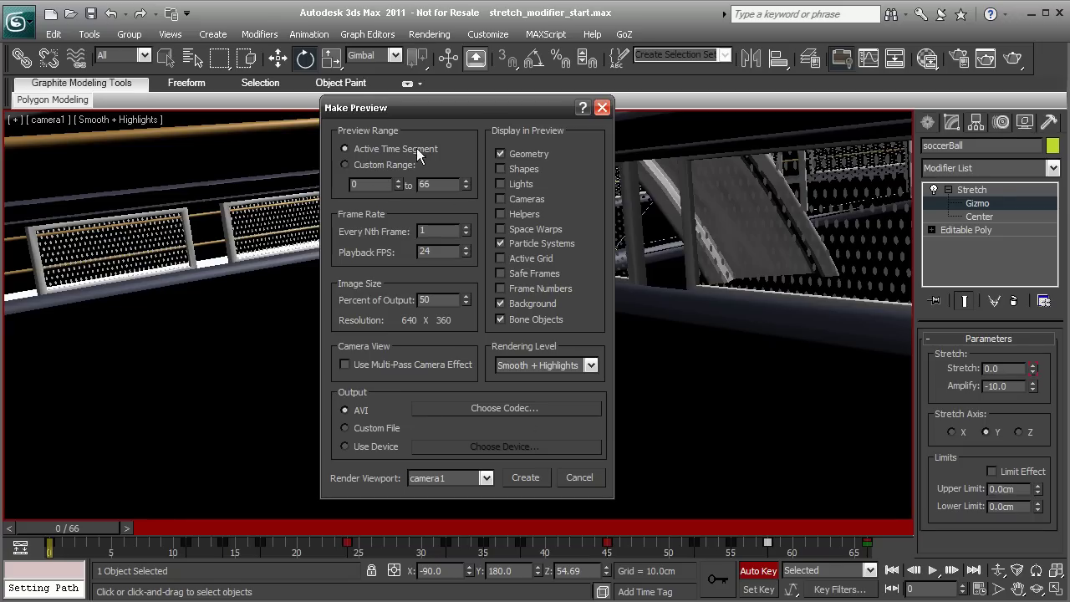
left_click_drag(481, 108, 405, 88)
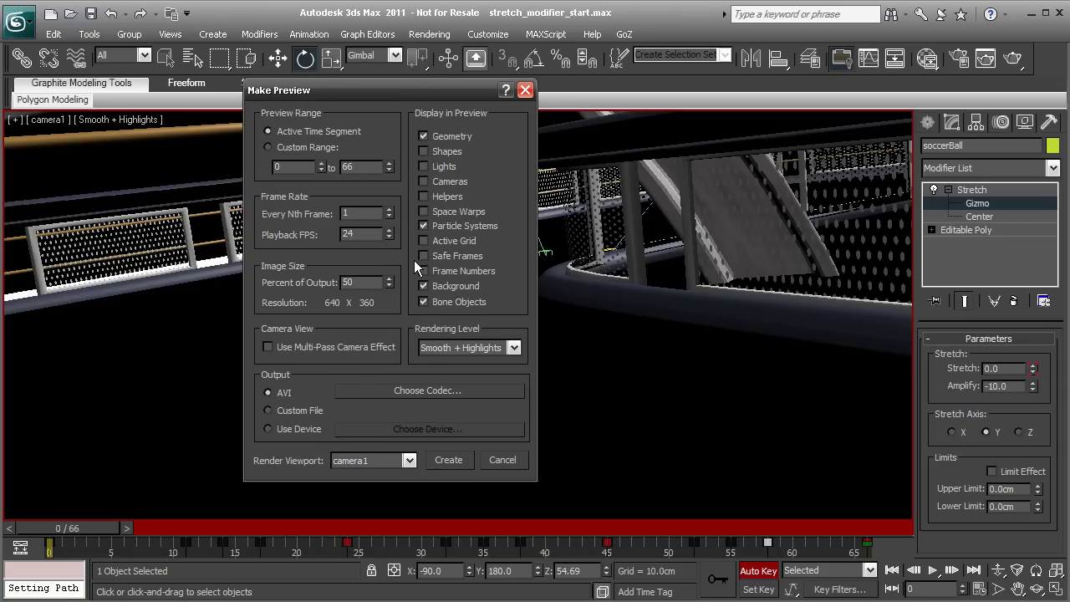